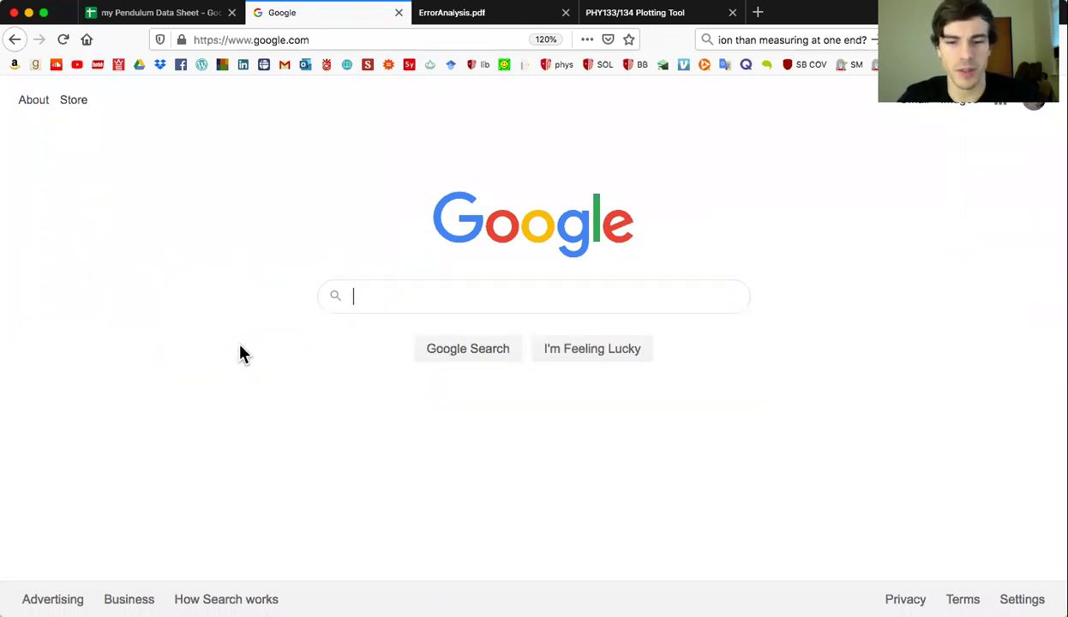
Search Google for 'phsycis stony brook intro lab'
{"action": "left_click", "coordinate": [397, 304]}
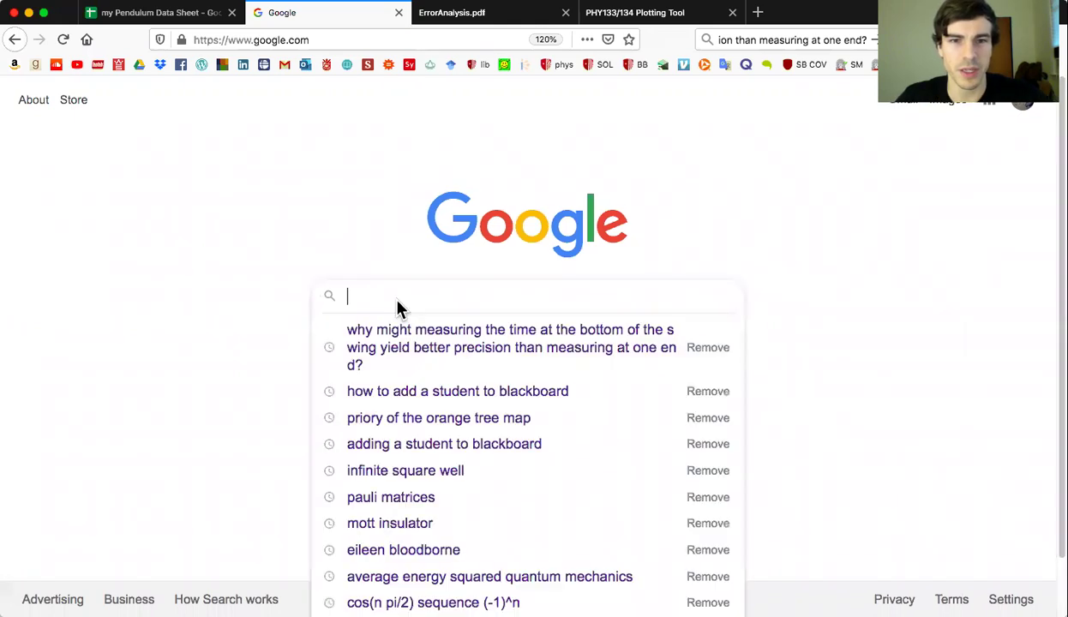
{"action": "type", "text": "phsycis"}
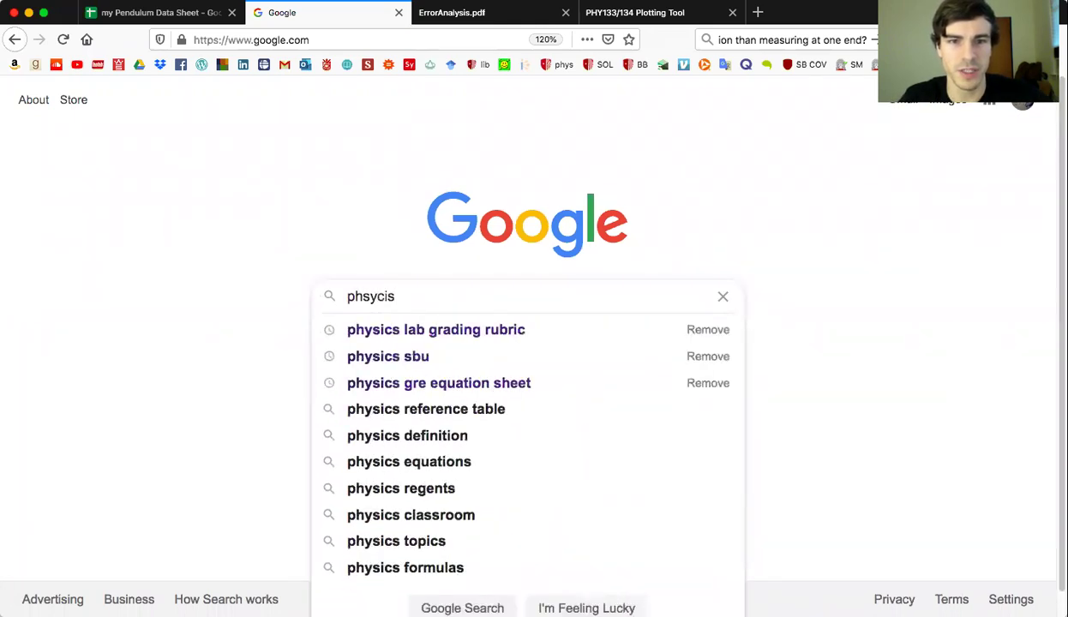
{"action": "type", "text": " sto"}
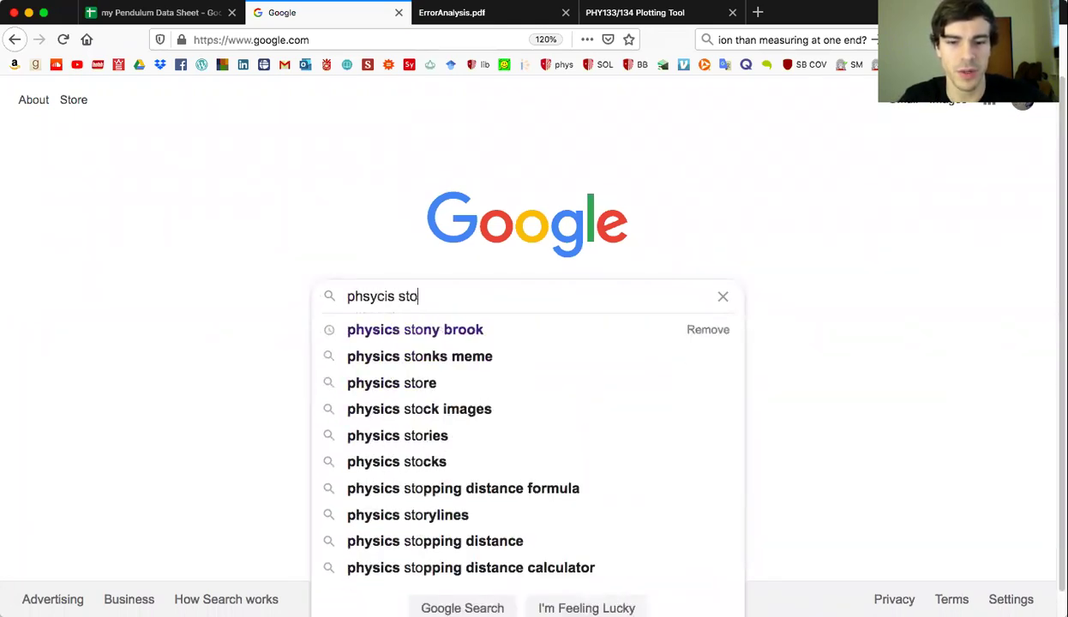
{"action": "type", "text": "ny brook intro lab"}
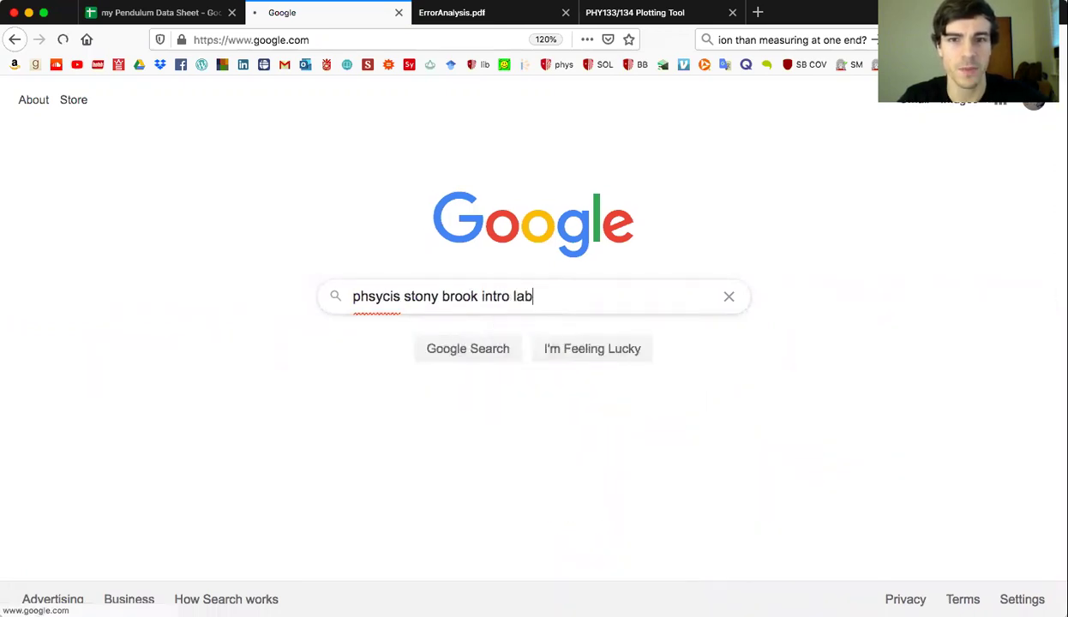
{"action": "key", "text": "Return"}
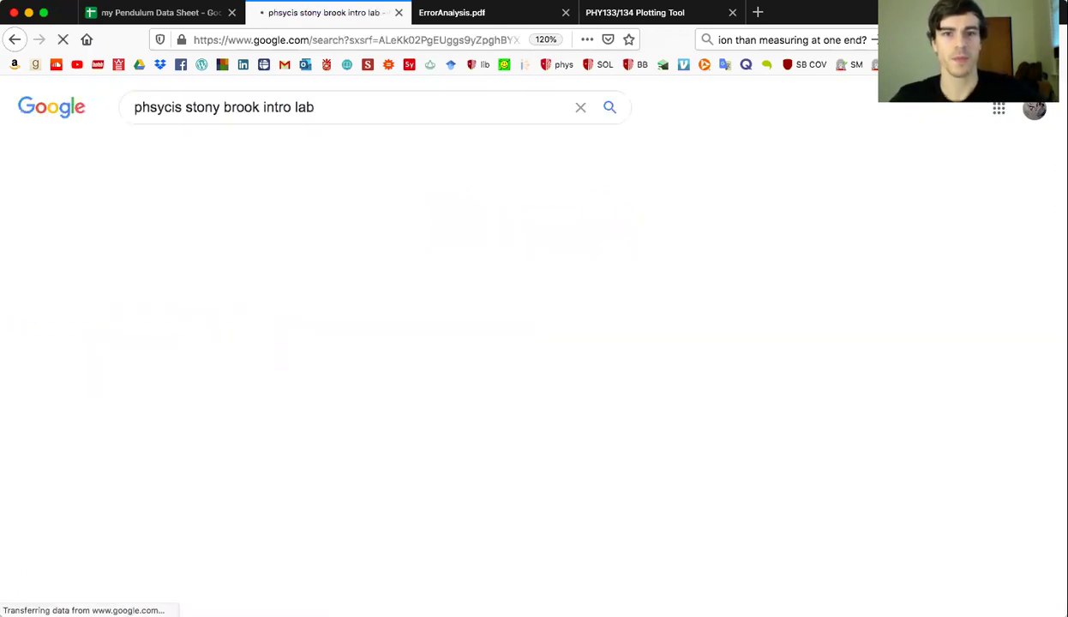
Open the Fall 2020 Introductory Physics Laboratories page and go to PHY 133's manuals and course schedule
{"action": "left_click", "coordinate": [382, 301]}
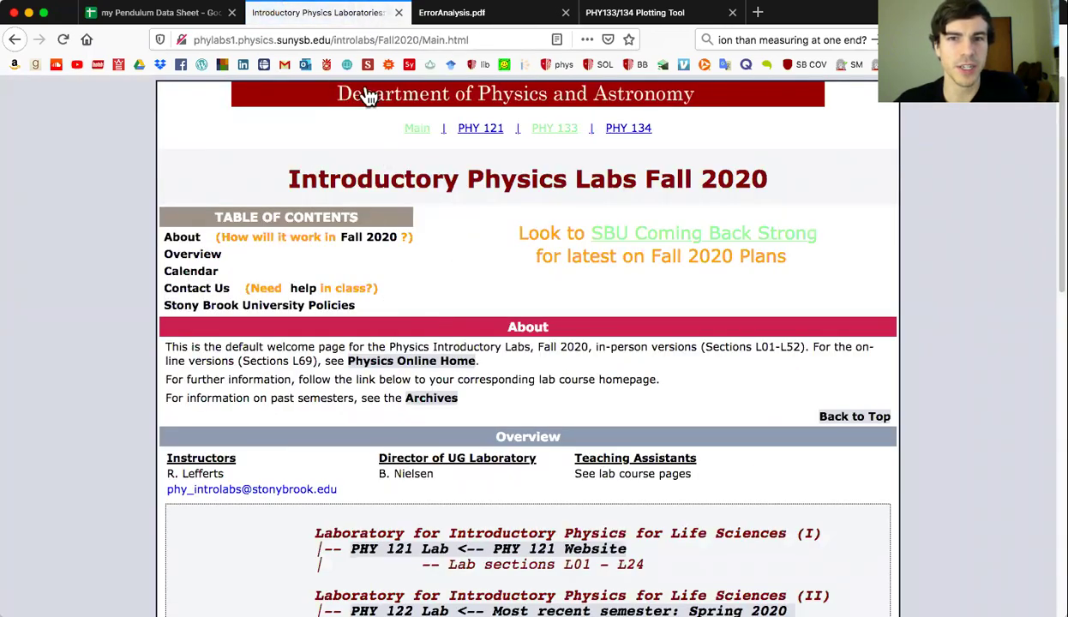
{"action": "left_click", "coordinate": [567, 130]}
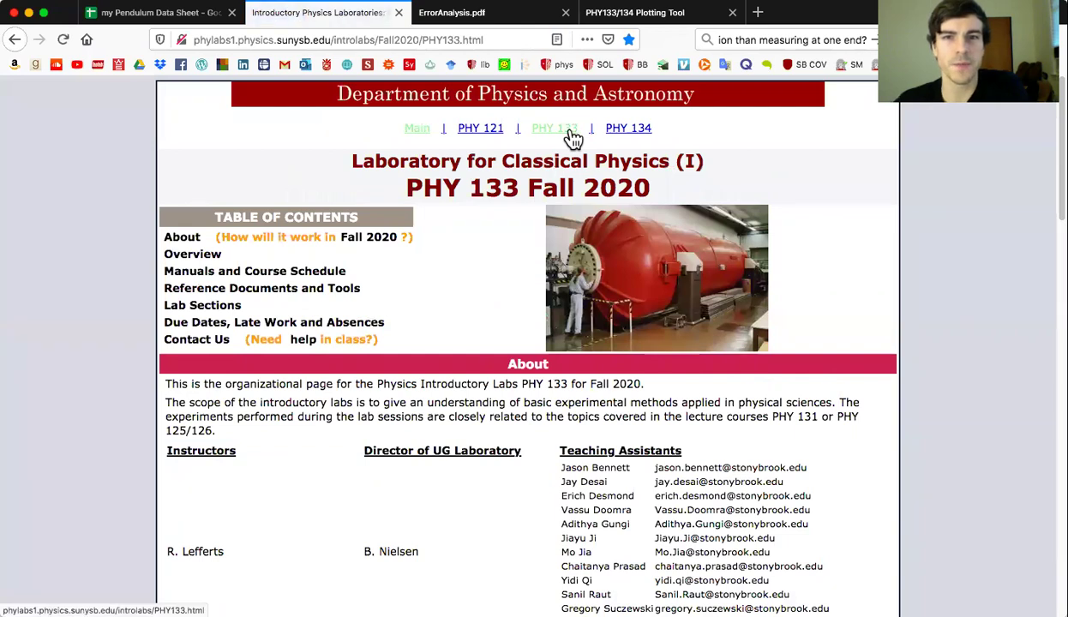
{"action": "left_click", "coordinate": [294, 273]}
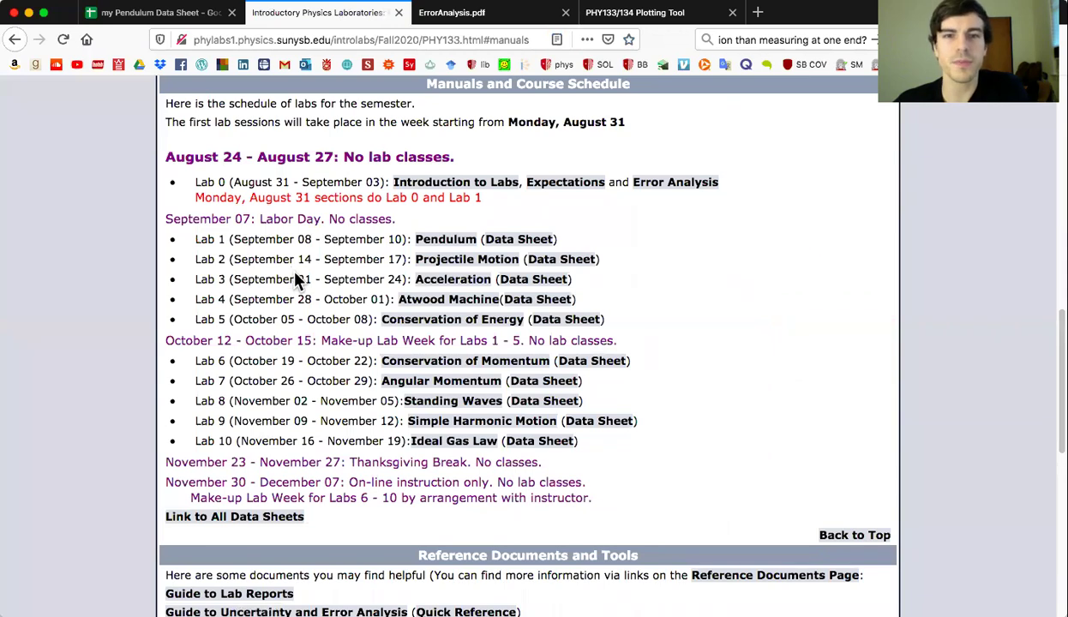
Open the Pendulum manual and read through to the Background period formula T = 2π√(L/g)
{"action": "left_click", "coordinate": [452, 244]}
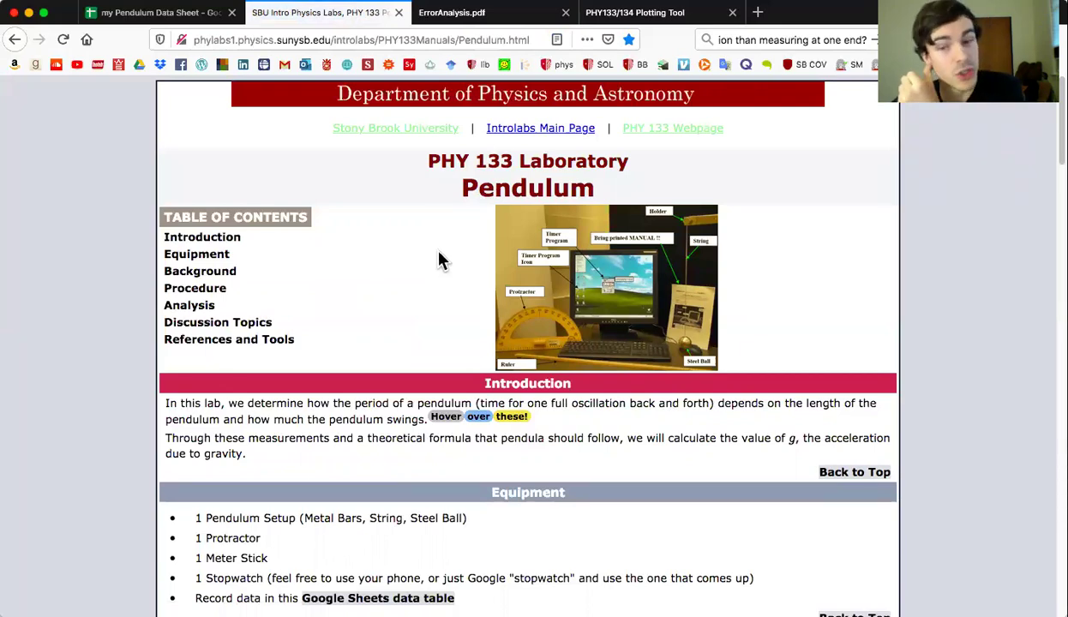
{"action": "scroll", "coordinate": [436, 253], "scroll_direction": "down", "scroll_amount": 1}
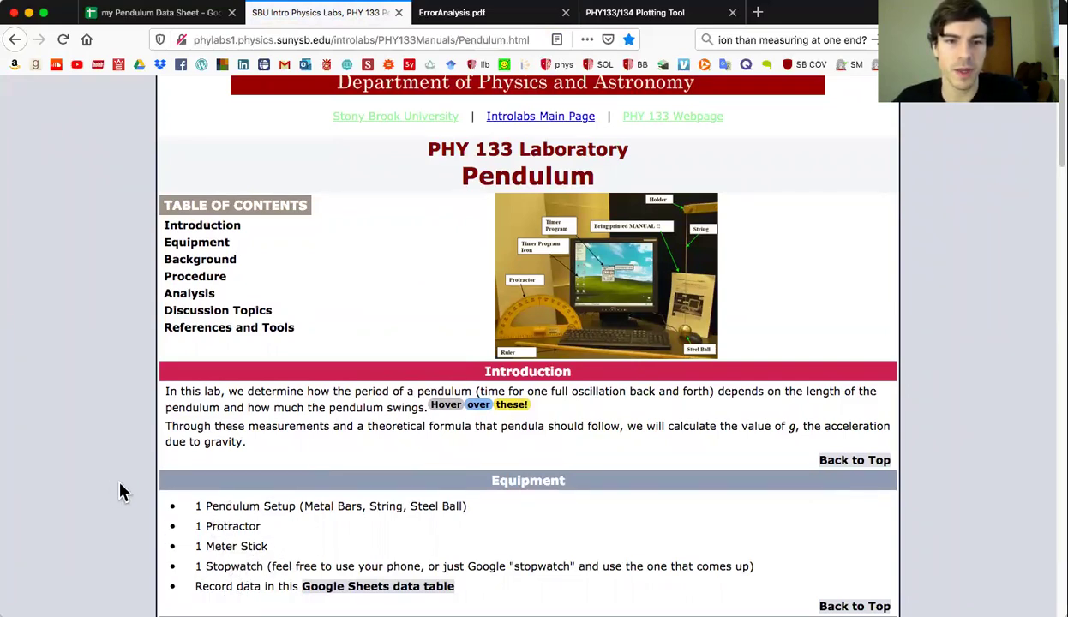
{"action": "scroll", "coordinate": [116, 494], "scroll_direction": "down", "scroll_amount": 3}
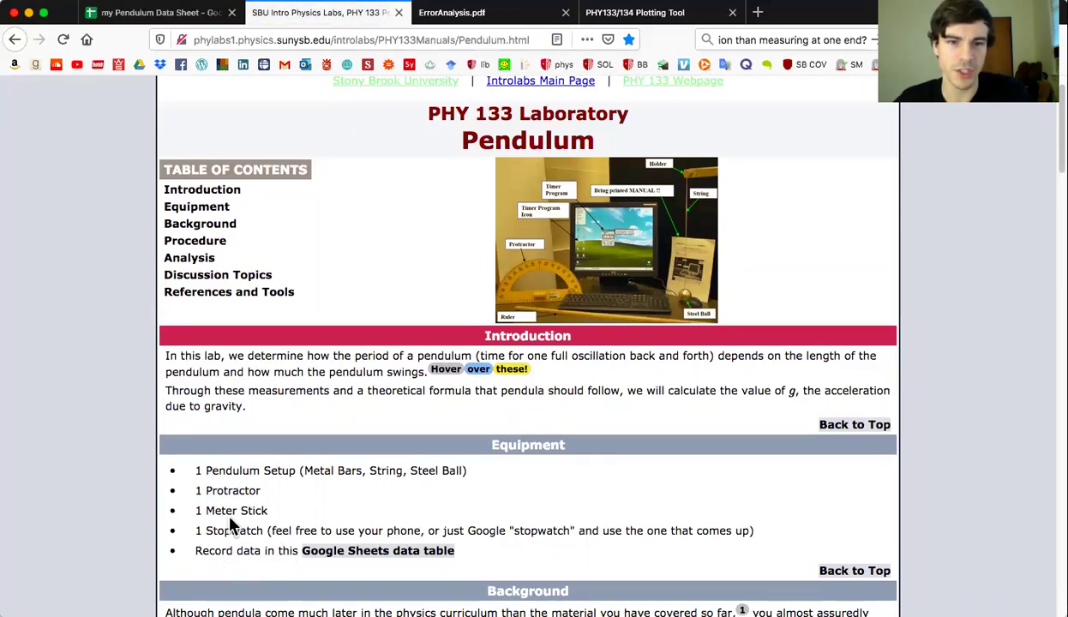
{"action": "scroll", "coordinate": [365, 483], "scroll_direction": "down", "scroll_amount": 1}
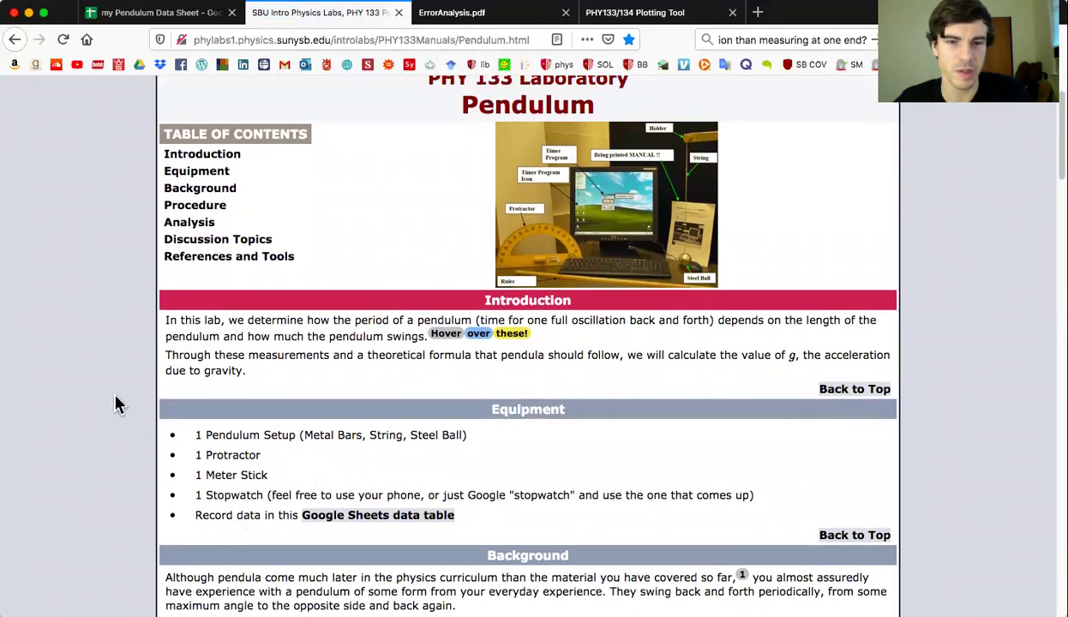
{"action": "scroll", "coordinate": [116, 403], "scroll_direction": "down", "scroll_amount": 9}
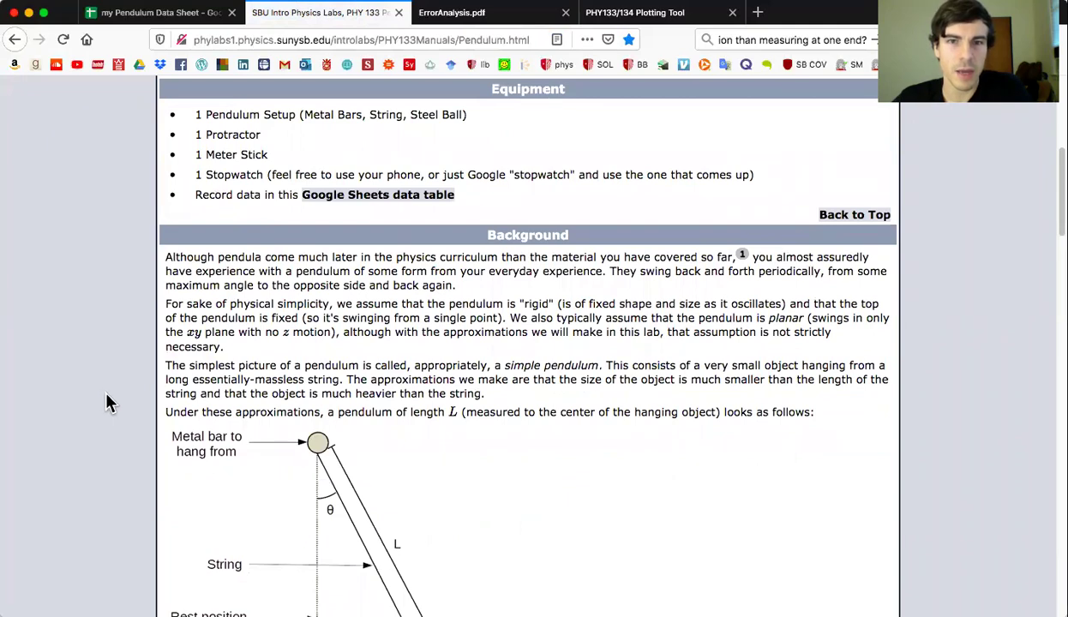
{"action": "scroll", "coordinate": [114, 377], "scroll_direction": "down", "scroll_amount": 5}
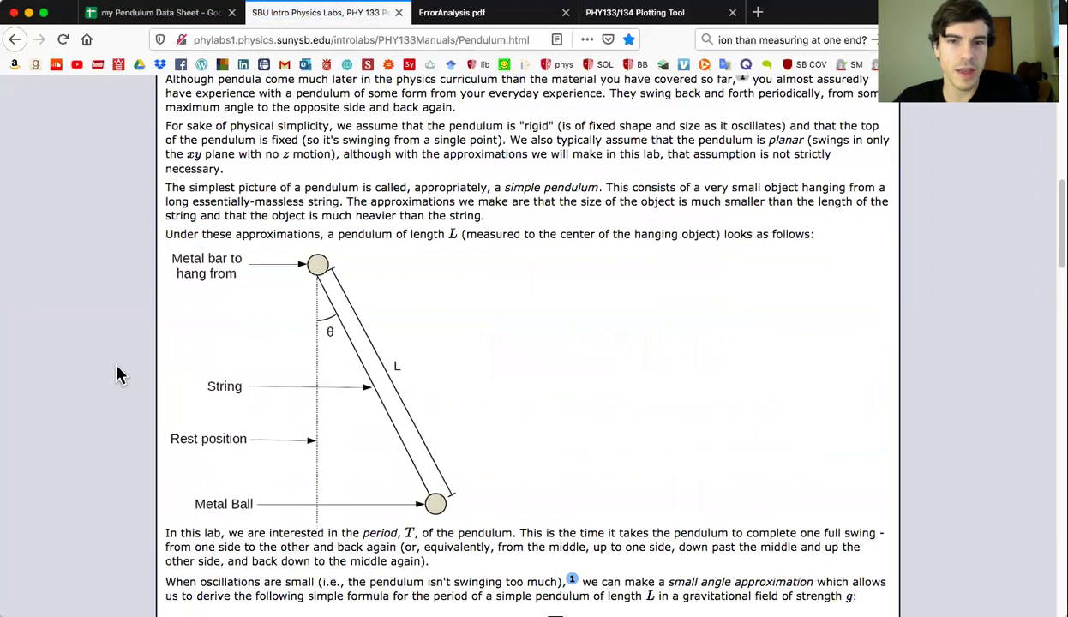
{"action": "scroll", "coordinate": [114, 377], "scroll_direction": "down", "scroll_amount": 5}
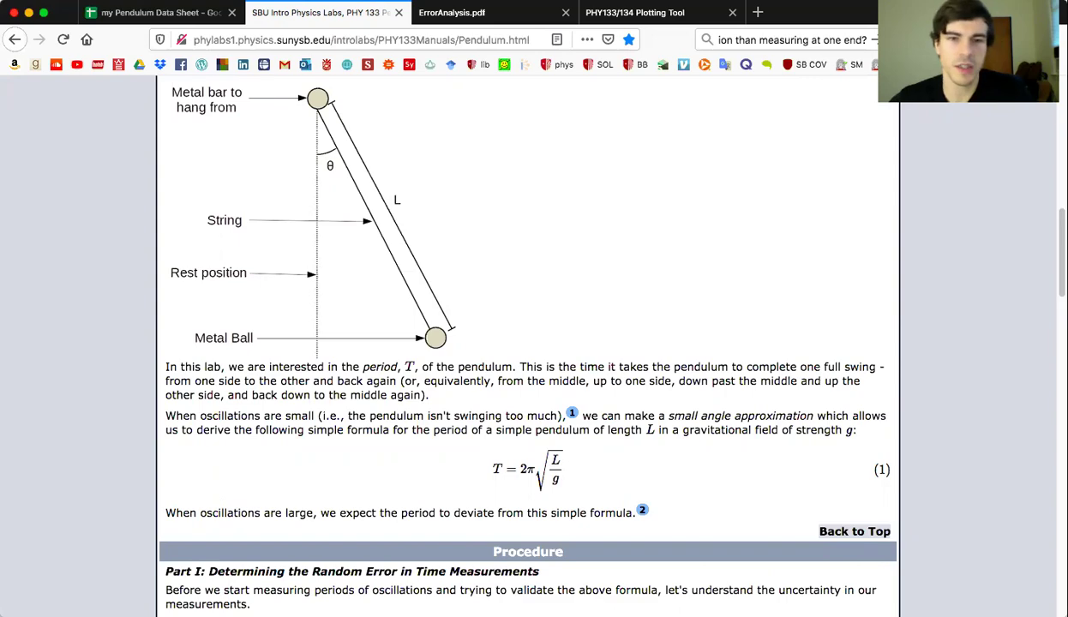
Highlight Procedure Part I's partner-swap timing line, then return up to the data table link
{"action": "scroll", "coordinate": [353, 546], "scroll_direction": "down", "scroll_amount": 2}
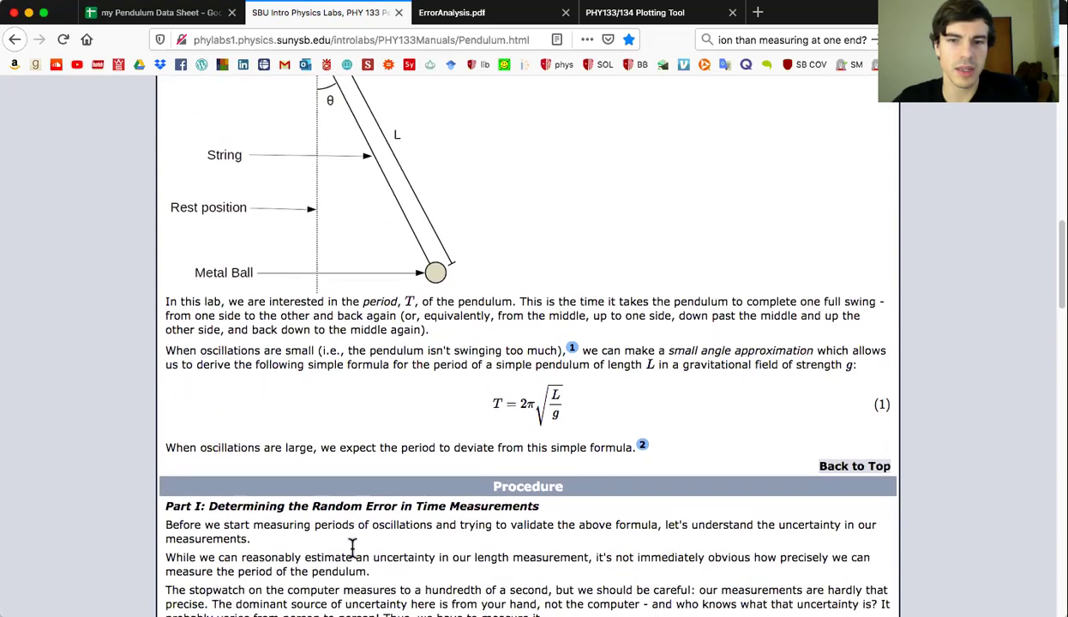
{"action": "scroll", "coordinate": [351, 546], "scroll_direction": "down", "scroll_amount": 6}
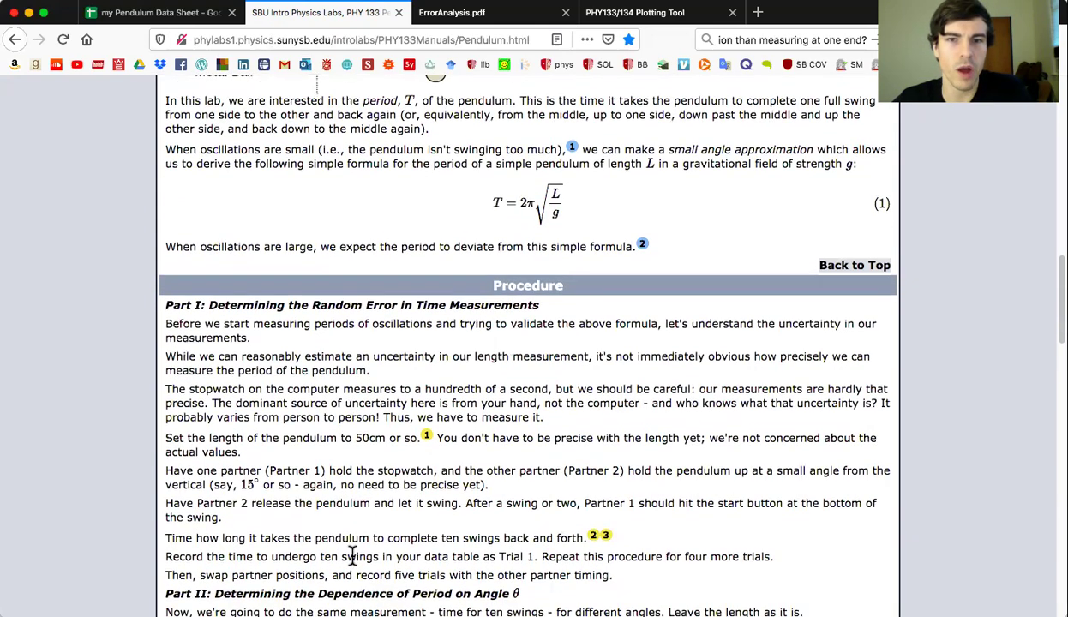
{"action": "scroll", "coordinate": [353, 540], "scroll_direction": "down", "scroll_amount": 1}
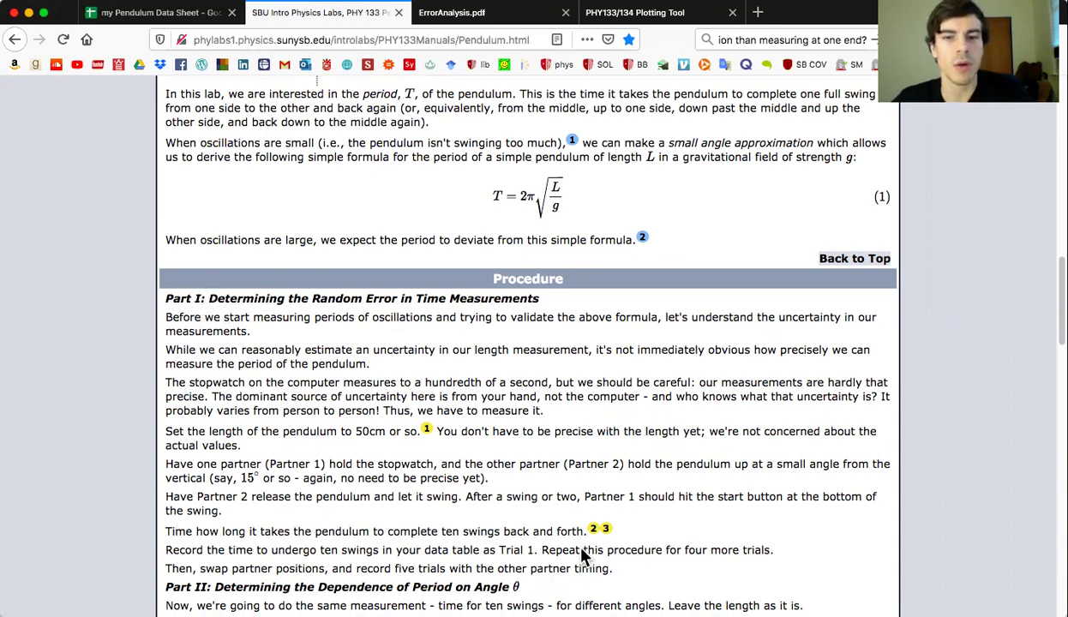
{"action": "left_click_drag", "start_coordinate": [603, 571], "coordinate": [168, 565]}
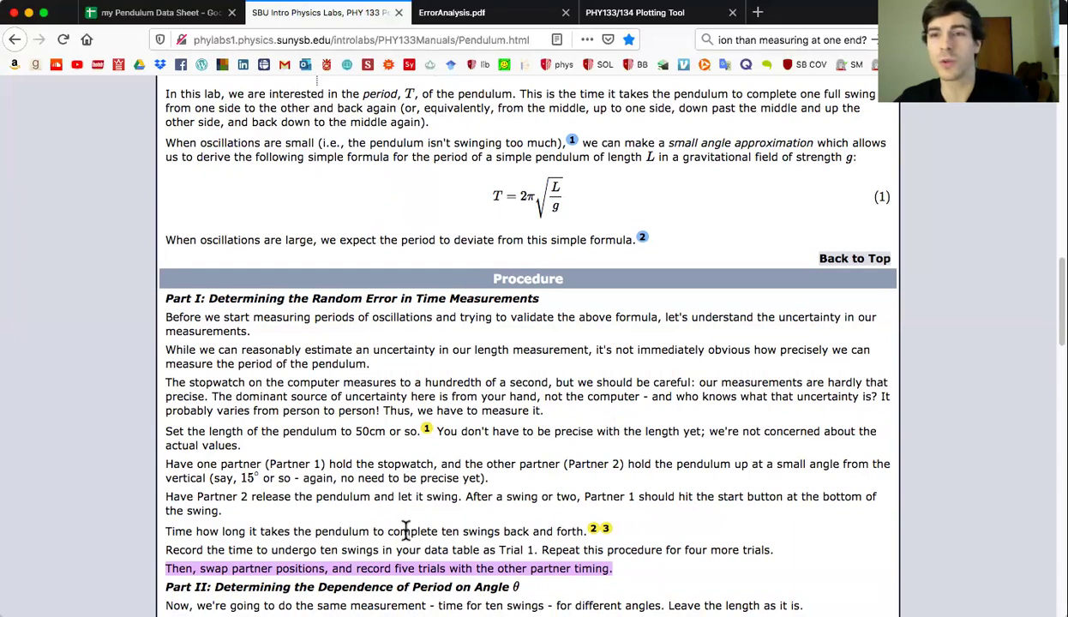
{"action": "scroll", "coordinate": [406, 531], "scroll_direction": "up", "scroll_amount": 10}
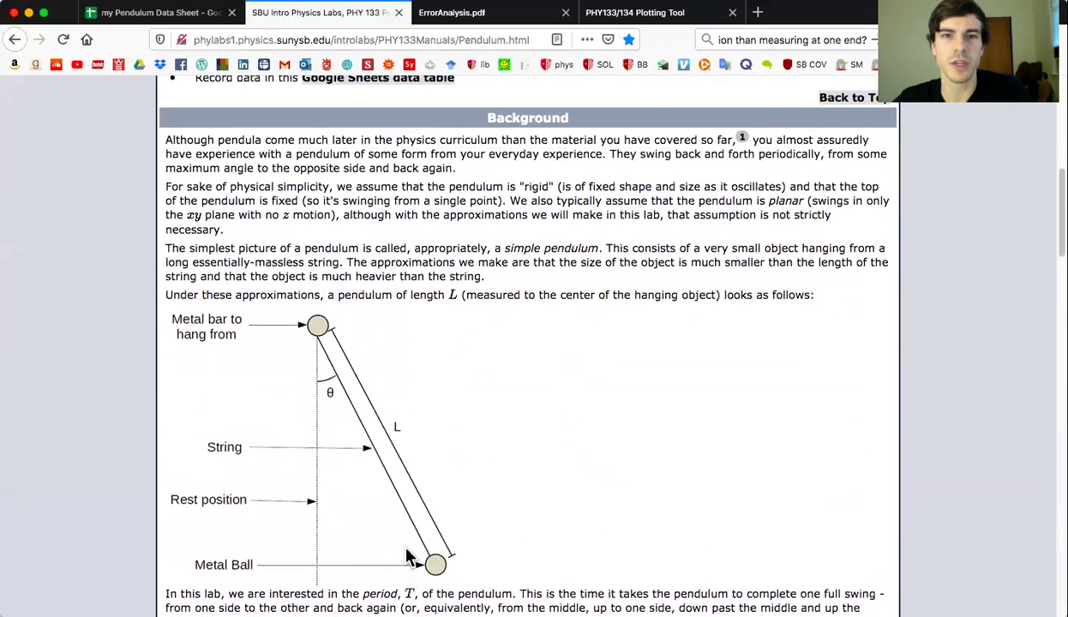
{"action": "scroll", "coordinate": [406, 557], "scroll_direction": "up", "scroll_amount": 5}
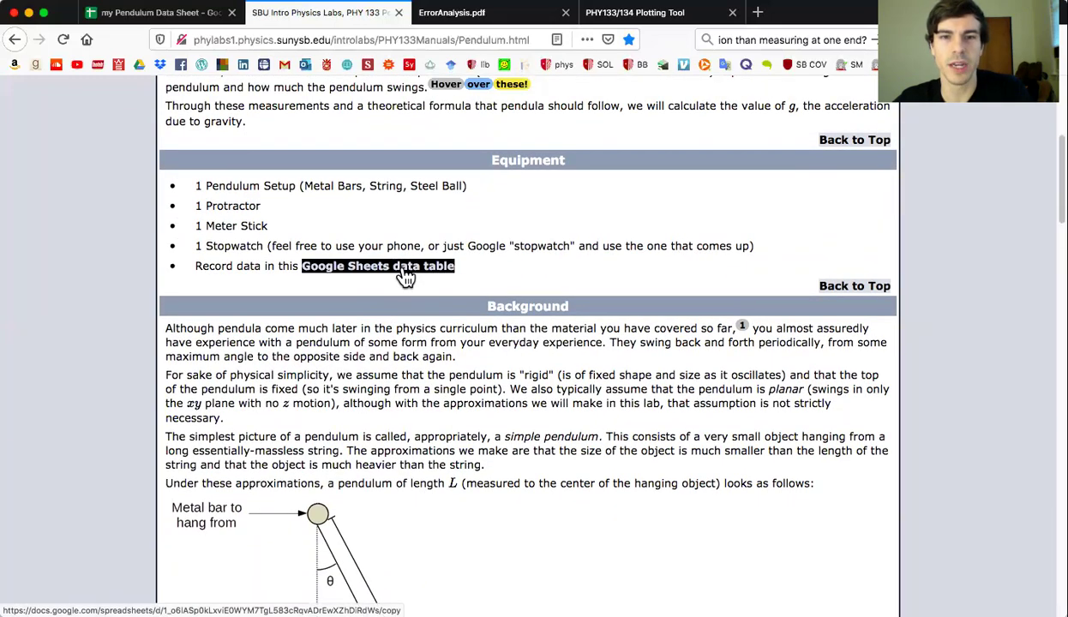
Make a personal copy of the Pendulum Data Sheet, then go back to the lab manual
{"action": "left_click", "coordinate": [406, 280]}
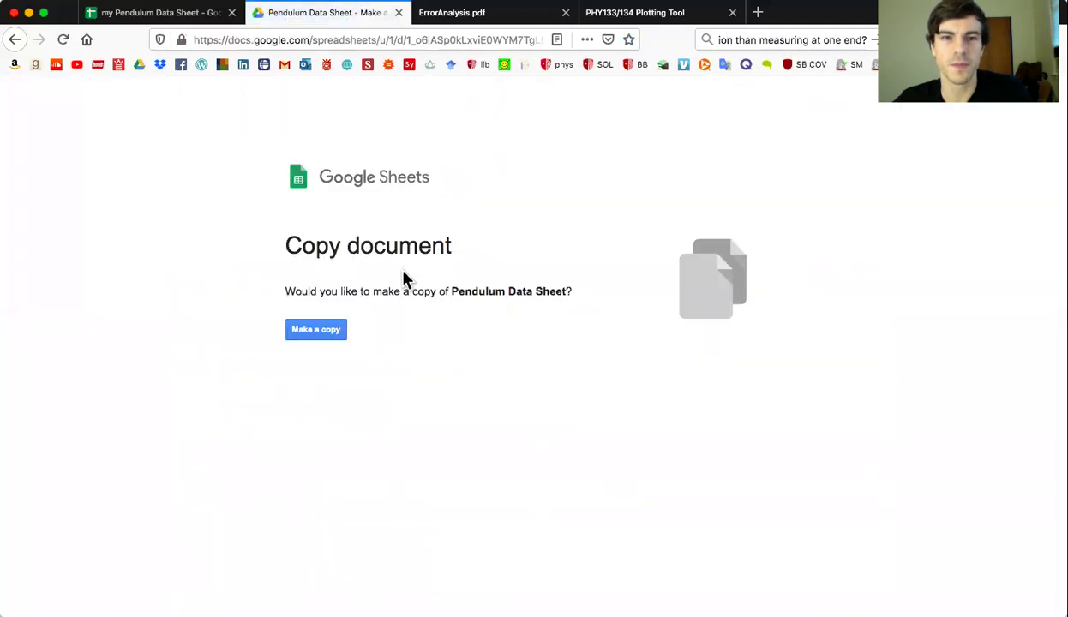
{"action": "left_click", "coordinate": [325, 338]}
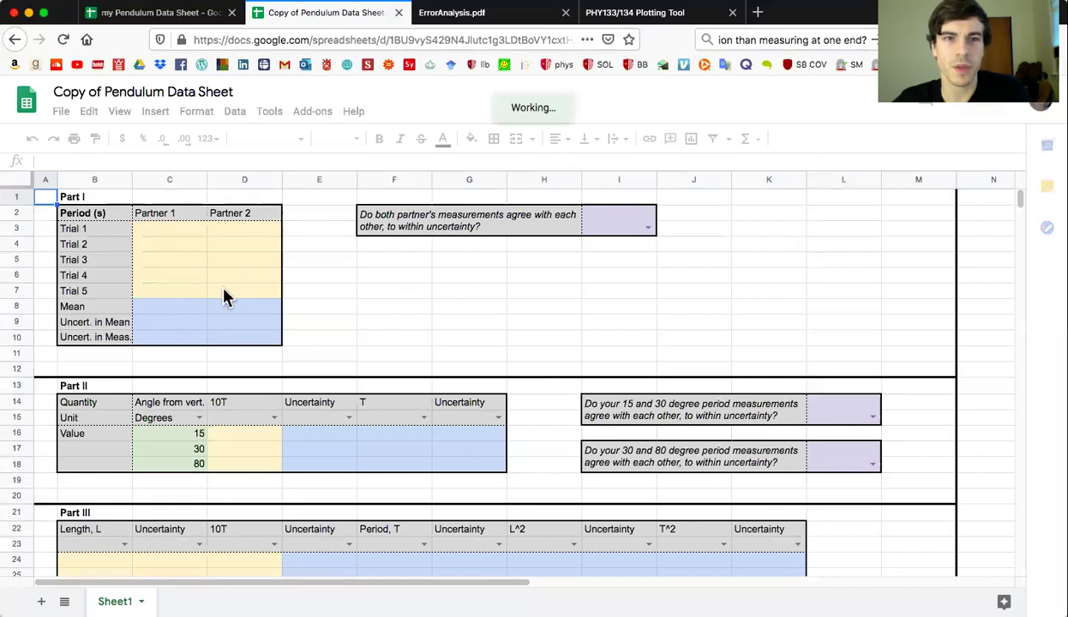
{"action": "left_click", "coordinate": [14, 41]}
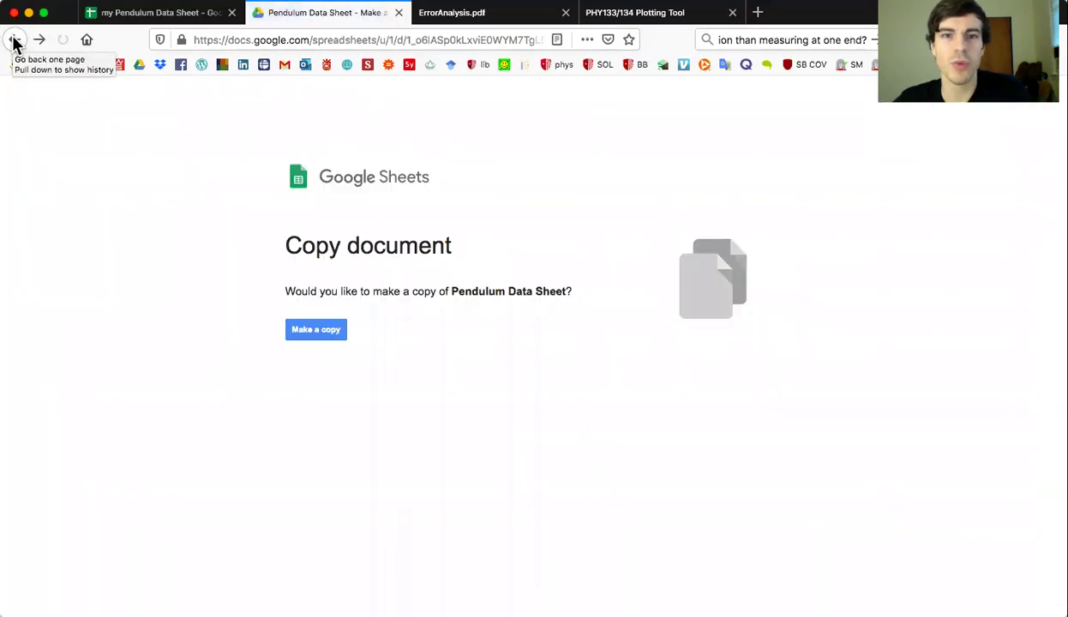
{"action": "left_click", "coordinate": [14, 40]}
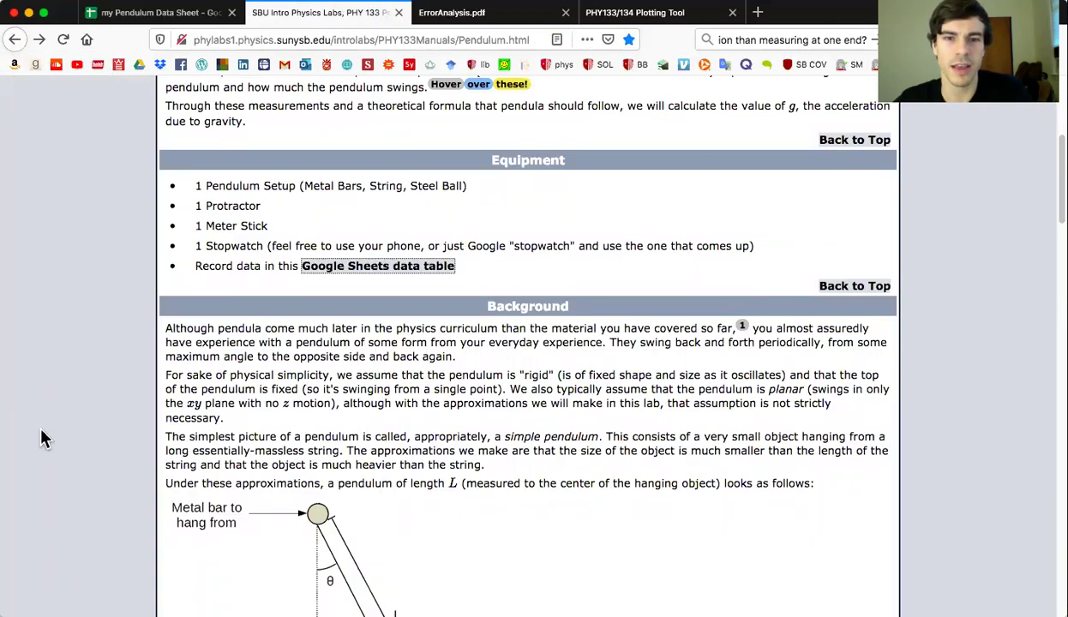
{"action": "scroll", "coordinate": [62, 469], "scroll_direction": "down", "scroll_amount": 15}
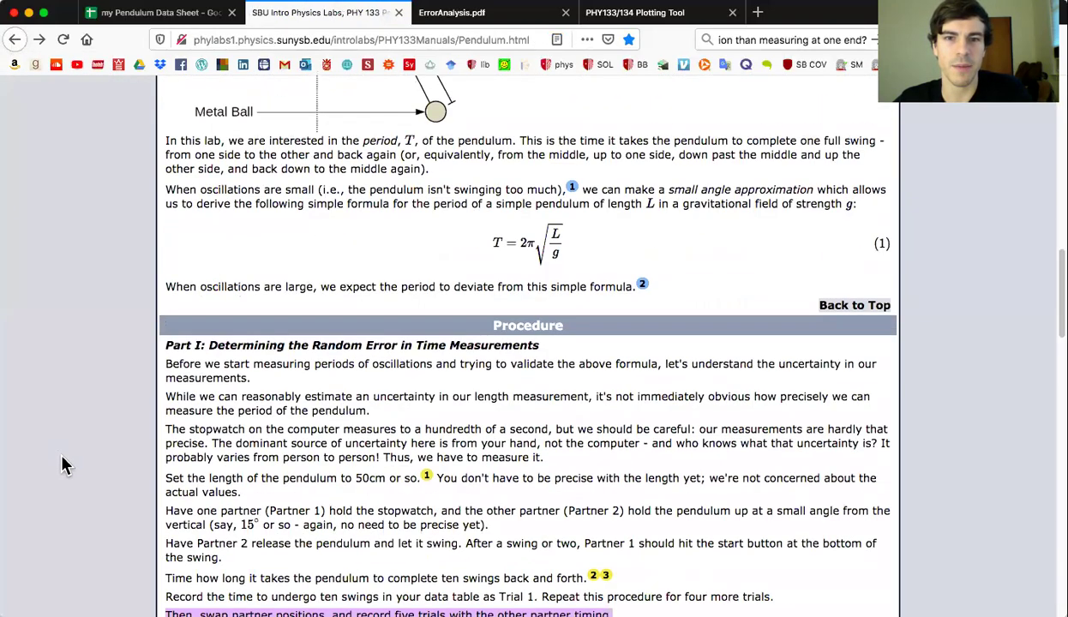
{"action": "scroll", "coordinate": [147, 410], "scroll_direction": "up", "scroll_amount": 8}
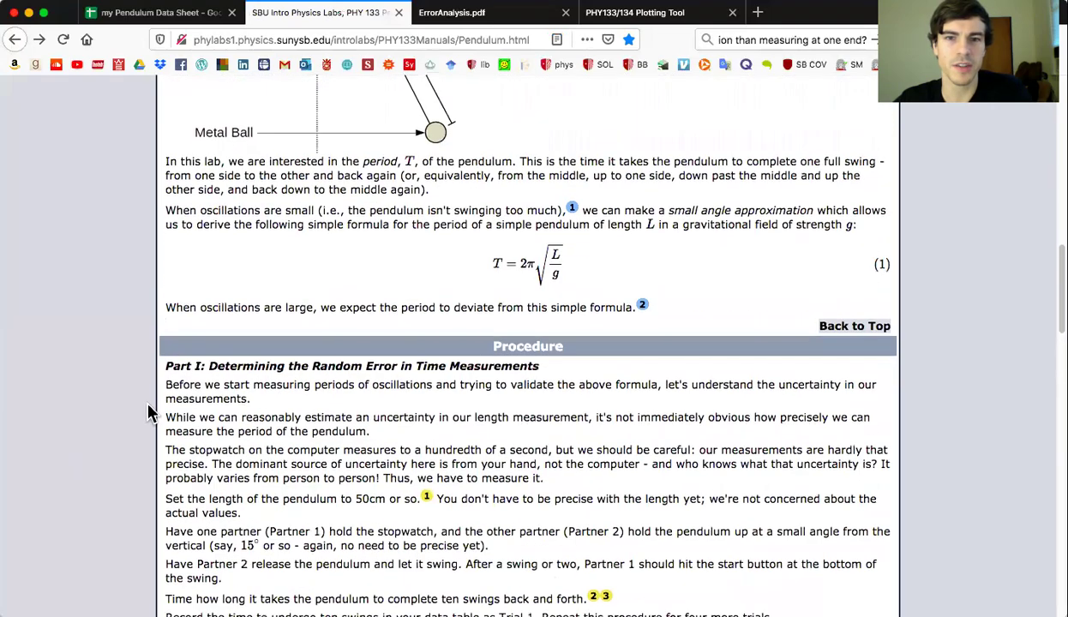
{"action": "scroll", "coordinate": [143, 392], "scroll_direction": "down", "scroll_amount": 3}
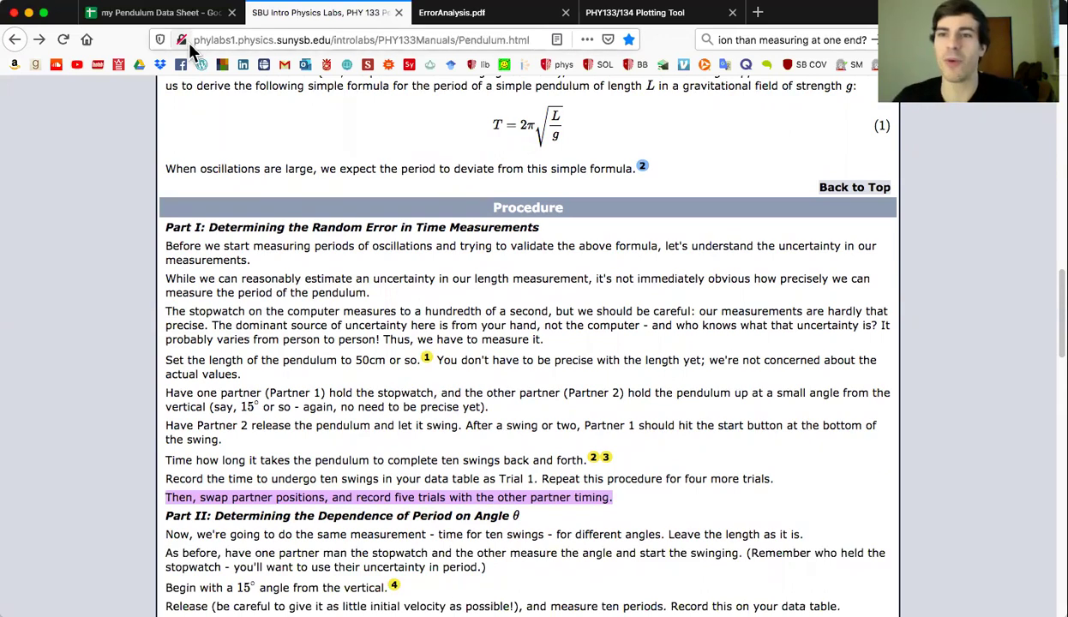
Open the Google Sheets data table link in a new tab and switch to it
{"action": "scroll", "coordinate": [382, 257], "scroll_direction": "up", "scroll_amount": 10}
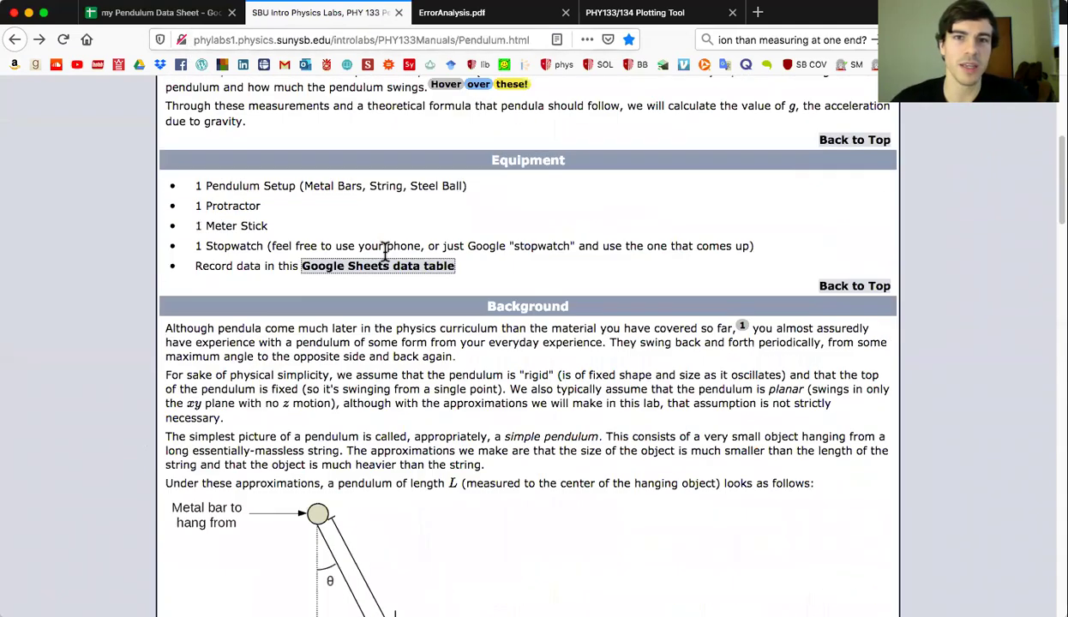
{"action": "scroll", "coordinate": [382, 257], "scroll_direction": "up", "scroll_amount": 3}
{"action": "right_click", "coordinate": [393, 598]}
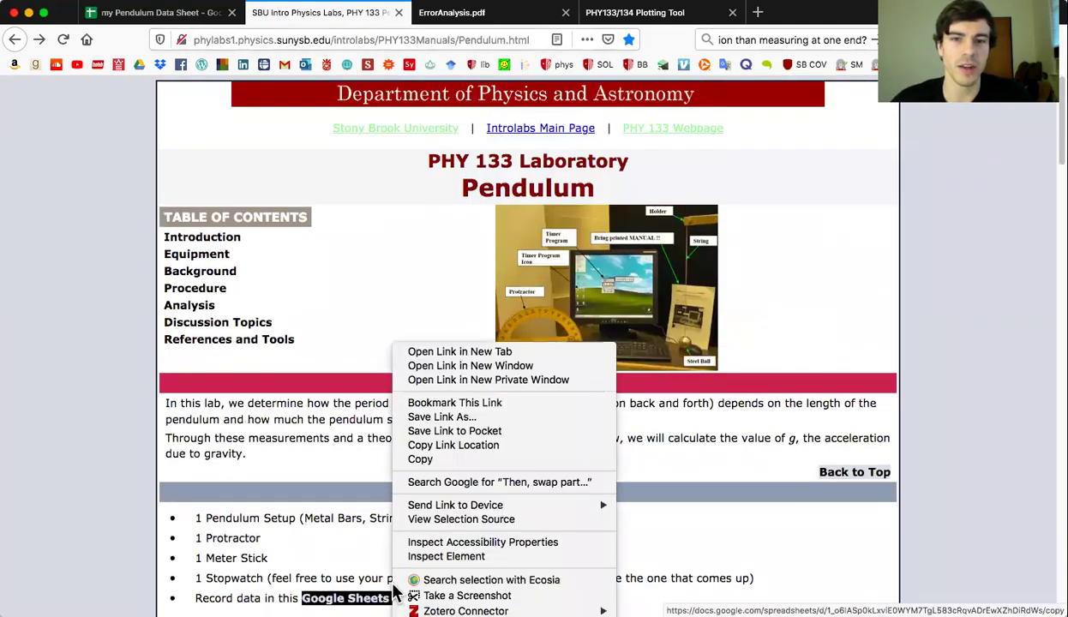
{"action": "left_click", "coordinate": [445, 353]}
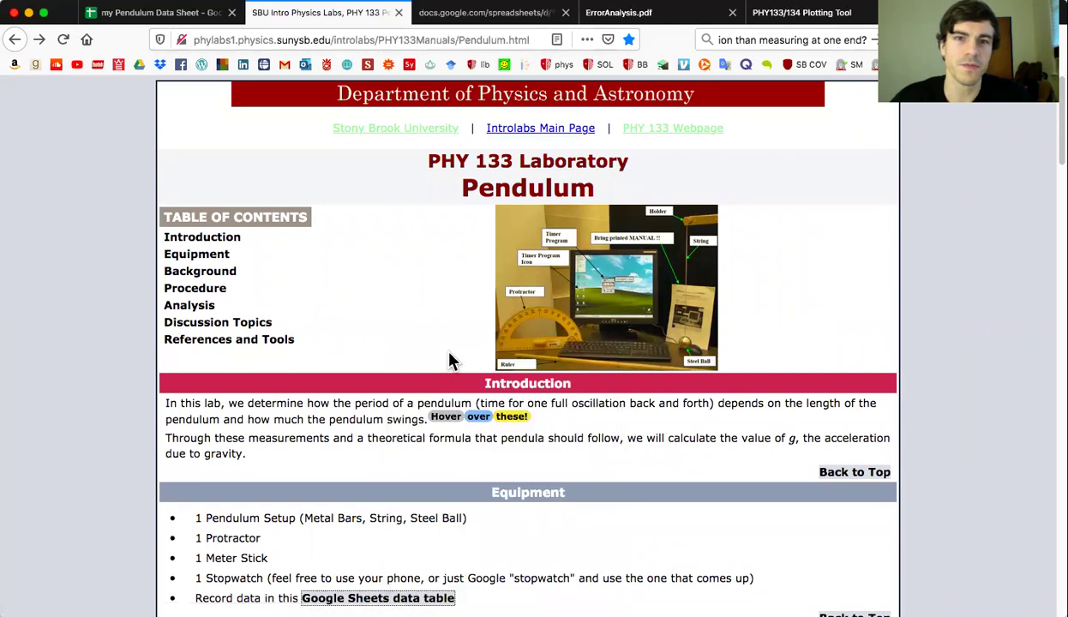
{"action": "left_click", "coordinate": [829, 12]}
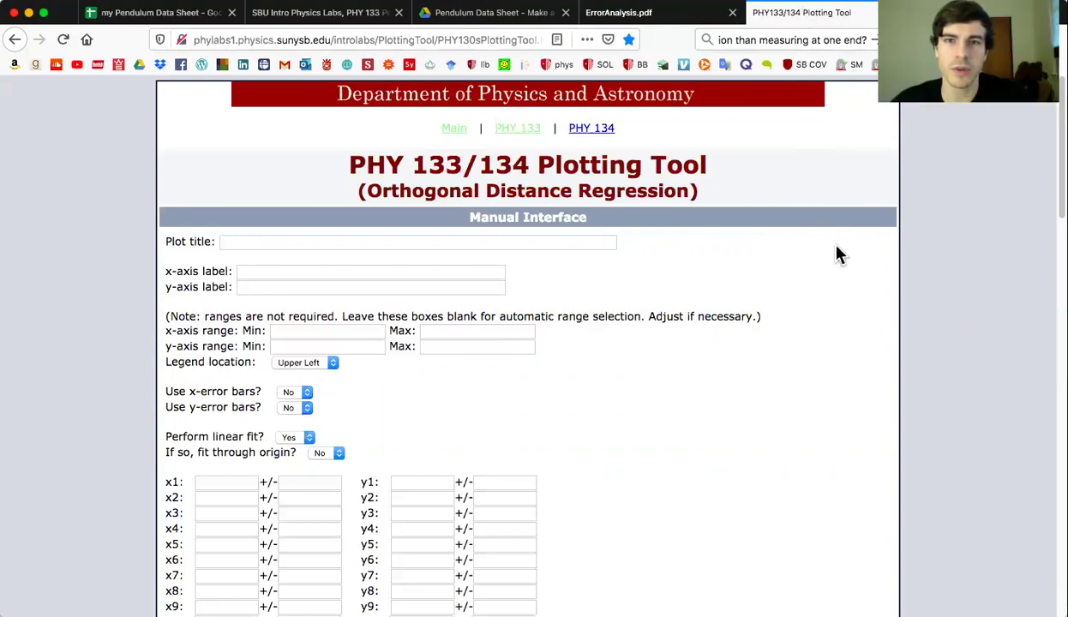
{"action": "left_click", "coordinate": [459, 18]}
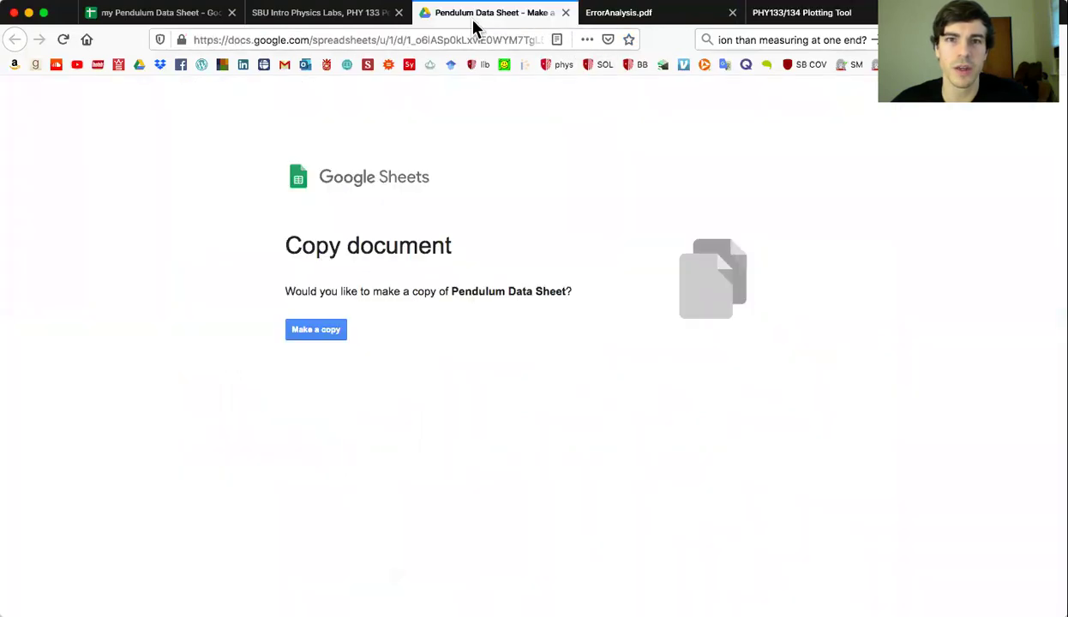
Make a copy of Pendulum Data Sheet and select cell C9, Partner 1's uncertainty in mean
{"action": "left_click", "coordinate": [319, 332]}
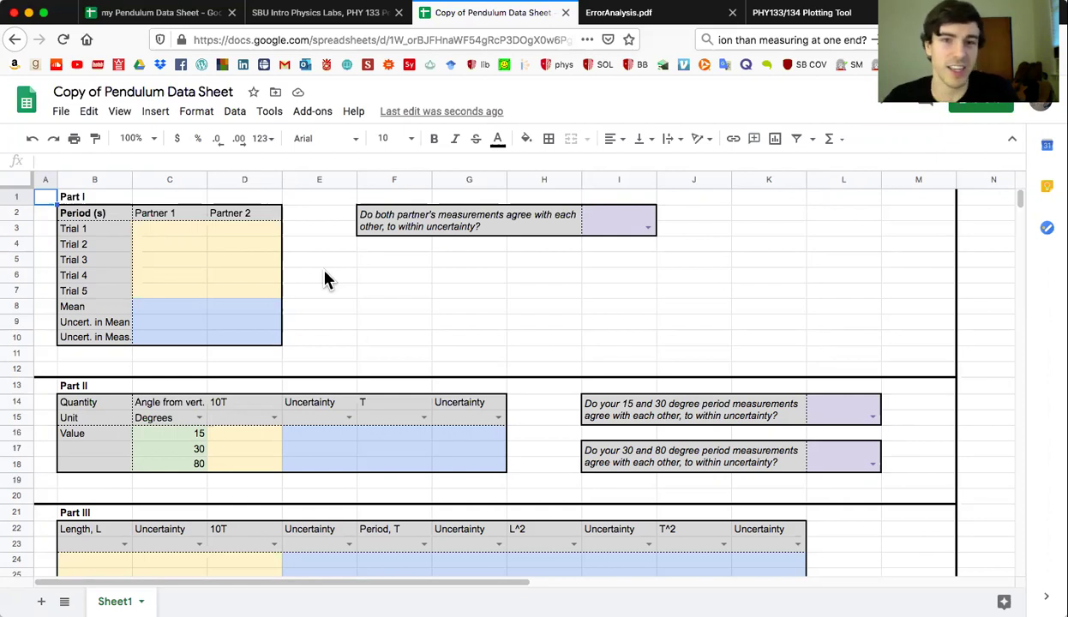
{"action": "left_click", "coordinate": [162, 321]}
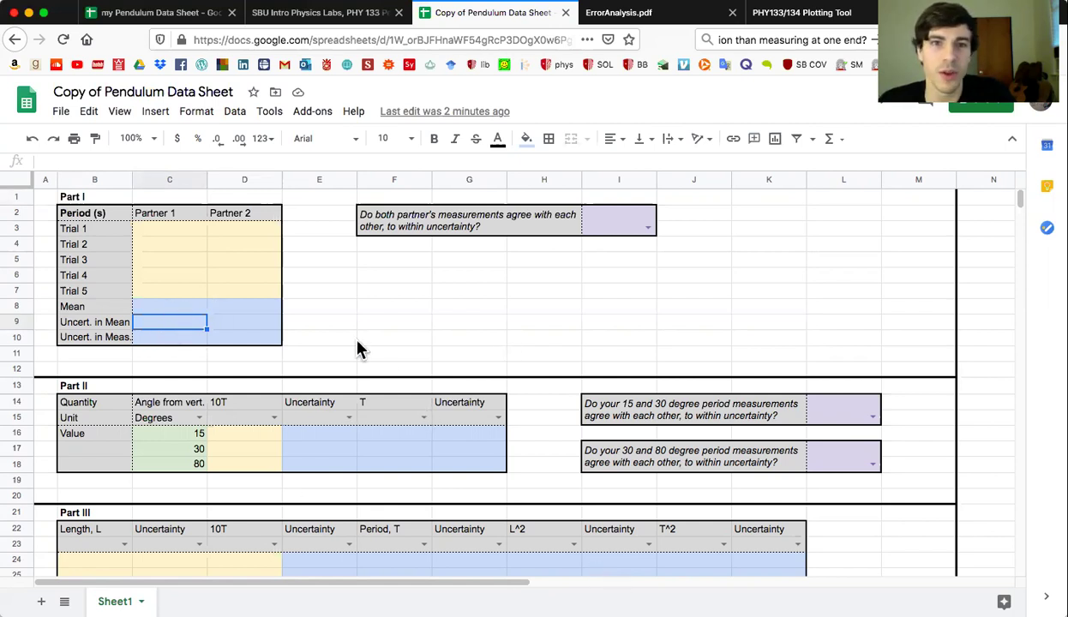
Close the old ErrorAnalysis.pdf tab and show the manual's References and Tools guide link
{"action": "left_click", "coordinate": [305, 19]}
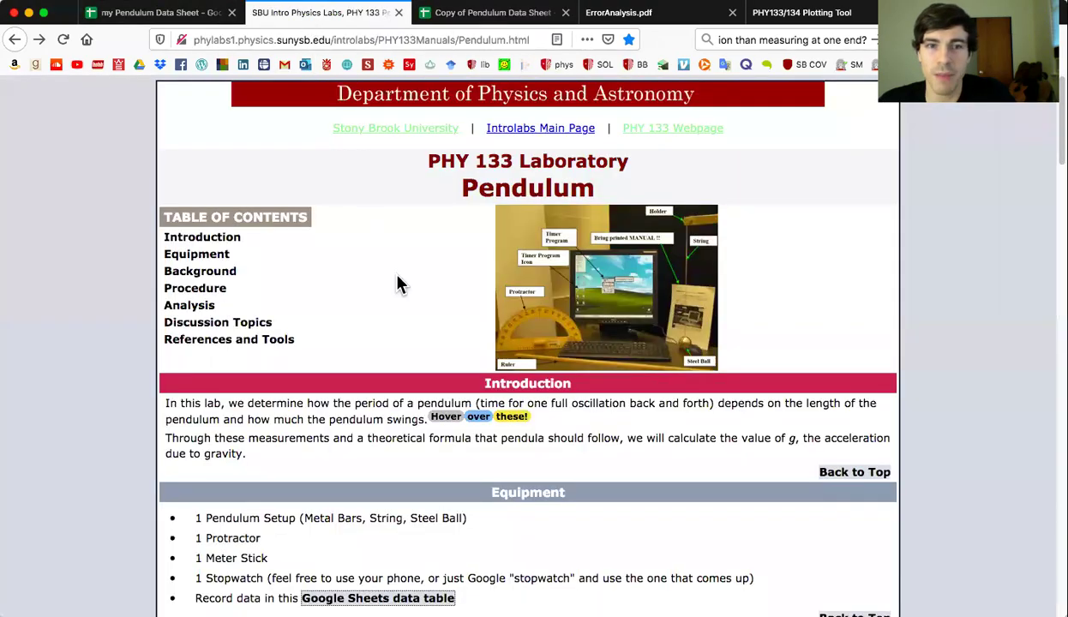
{"action": "scroll", "coordinate": [360, 369], "scroll_direction": "down", "scroll_amount": 20}
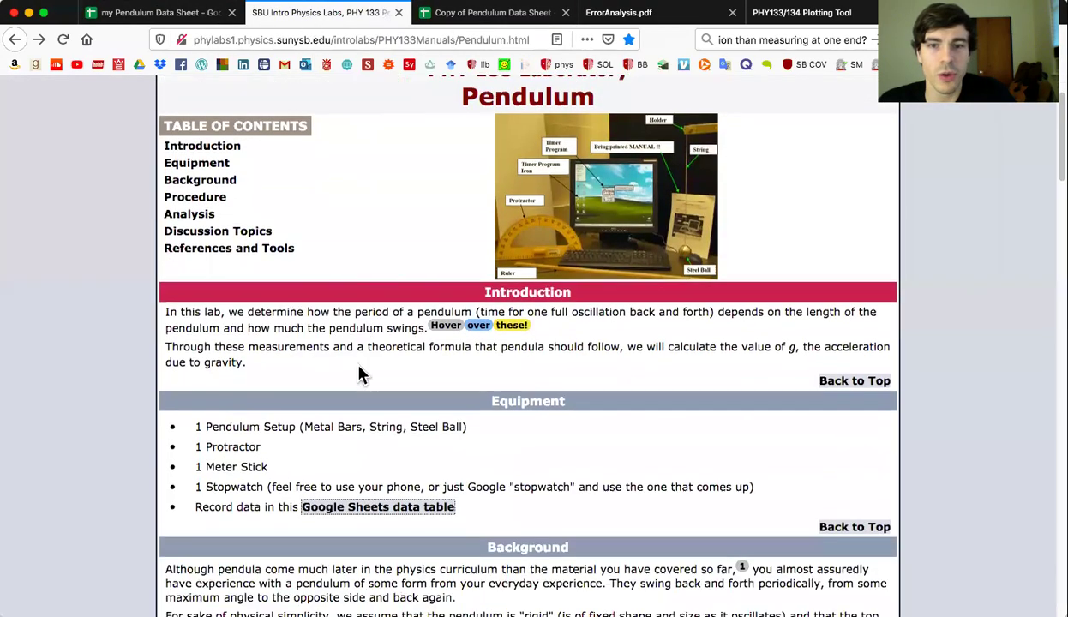
{"action": "scroll", "coordinate": [351, 376], "scroll_direction": "down", "scroll_amount": 8}
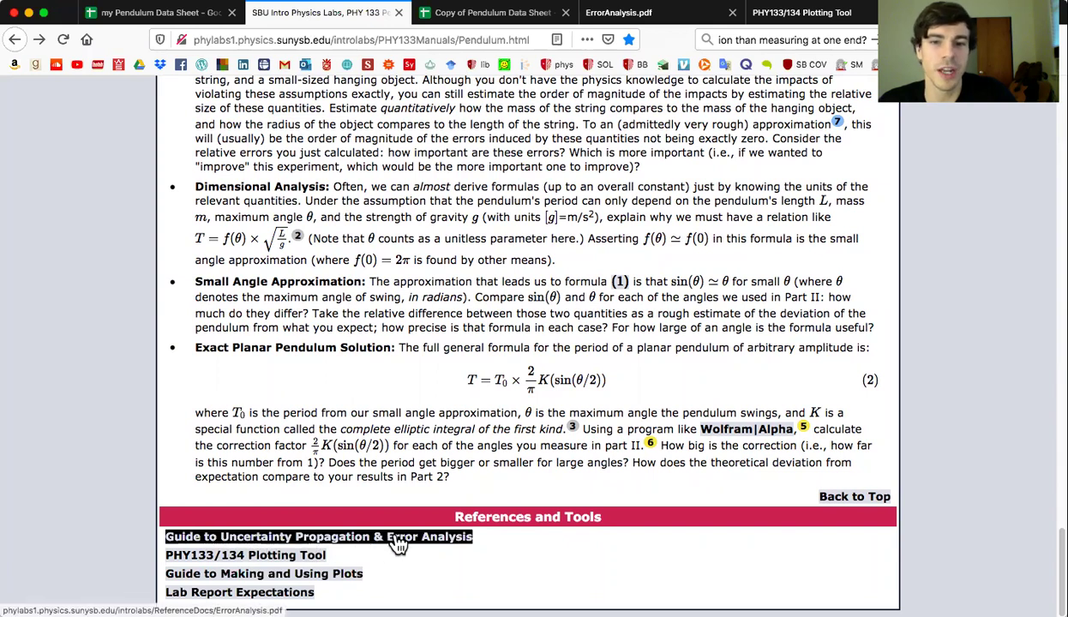
{"action": "left_click", "coordinate": [613, 12]}
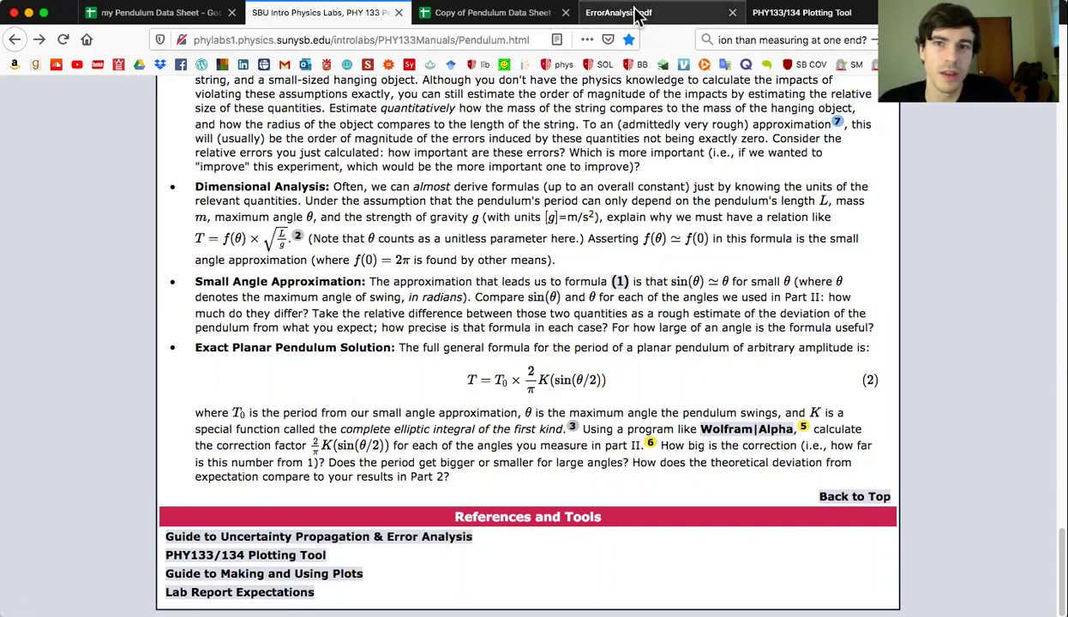
{"action": "key", "text": "super+bracketleft"}
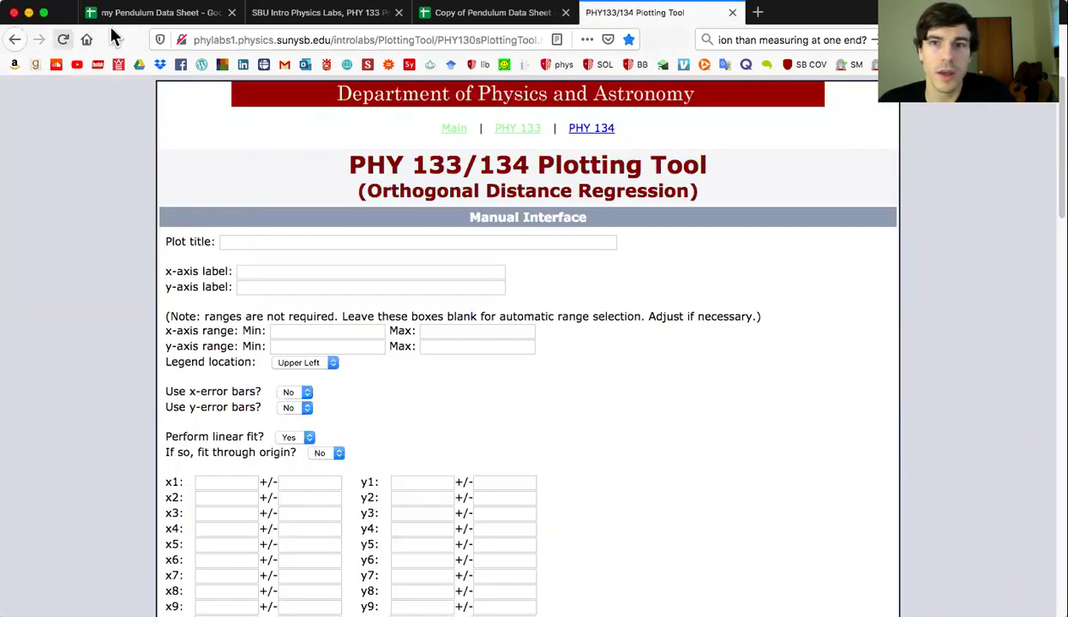
{"action": "left_click", "coordinate": [308, 14]}
{"action": "right_click", "coordinate": [286, 536]}
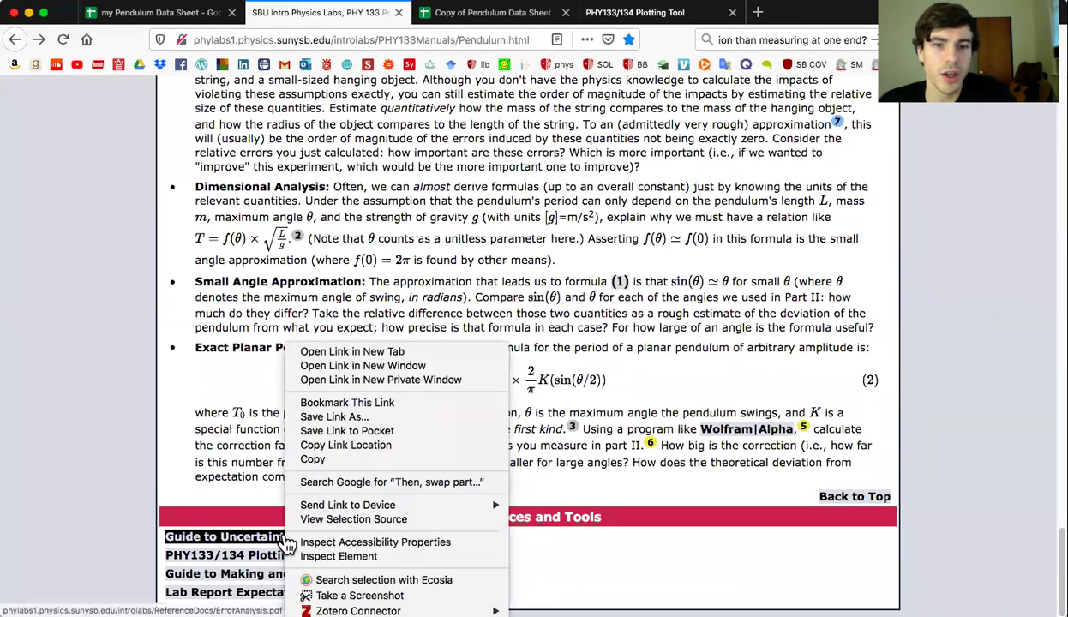
Open the error analysis guide in a new tab at page 9's propagation formulas (8)–(16)
{"action": "left_click", "coordinate": [343, 352]}
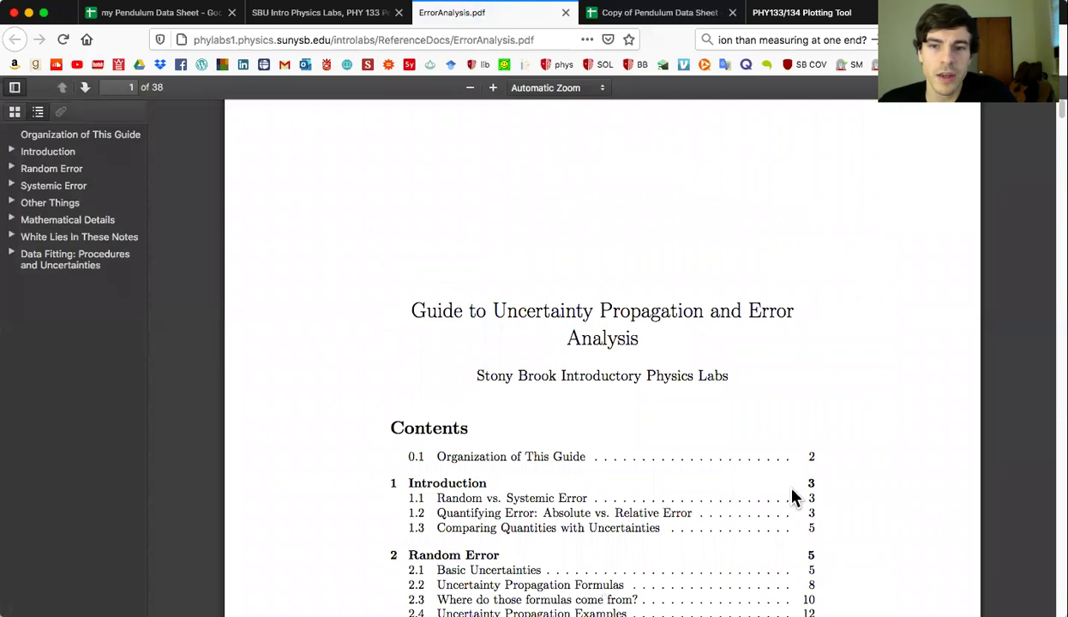
{"action": "scroll", "coordinate": [769, 472], "scroll_direction": "down", "scroll_amount": 1}
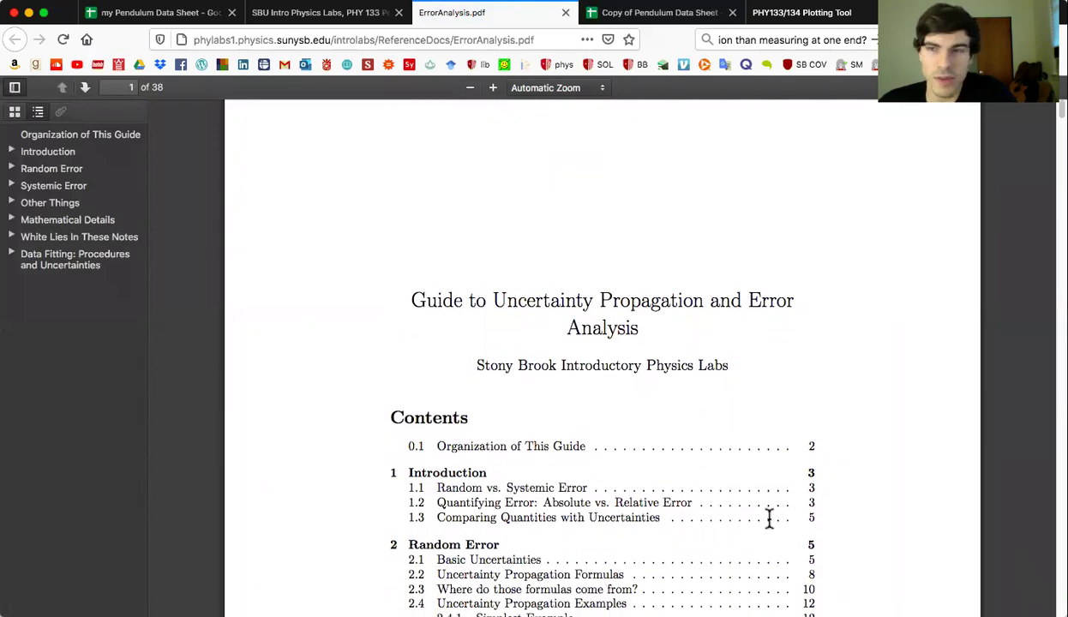
{"action": "scroll", "coordinate": [768, 517], "scroll_direction": "down", "scroll_amount": 15}
{"action": "scroll", "coordinate": [765, 525], "scroll_direction": "down", "scroll_amount": 20}
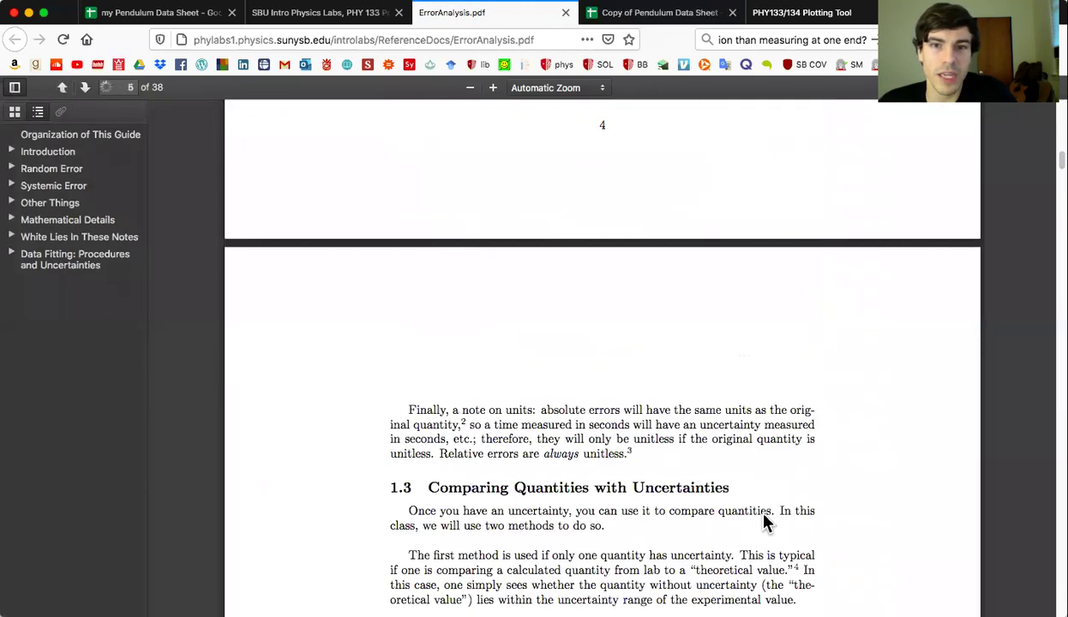
{"action": "scroll", "coordinate": [754, 524], "scroll_direction": "down", "scroll_amount": 20}
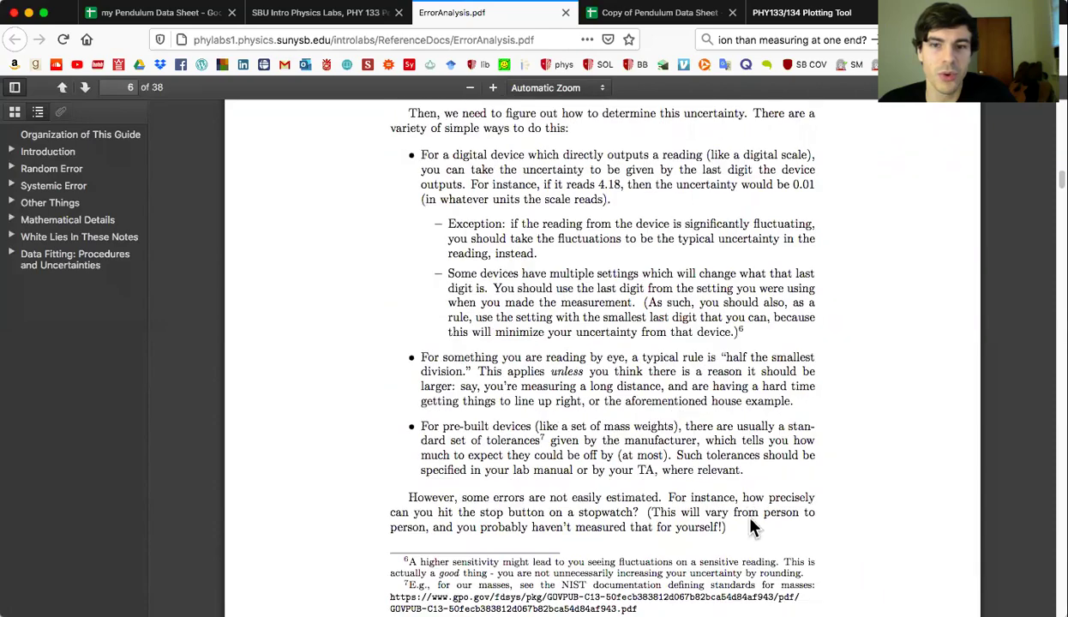
{"action": "scroll", "coordinate": [754, 523], "scroll_direction": "down", "scroll_amount": 4}
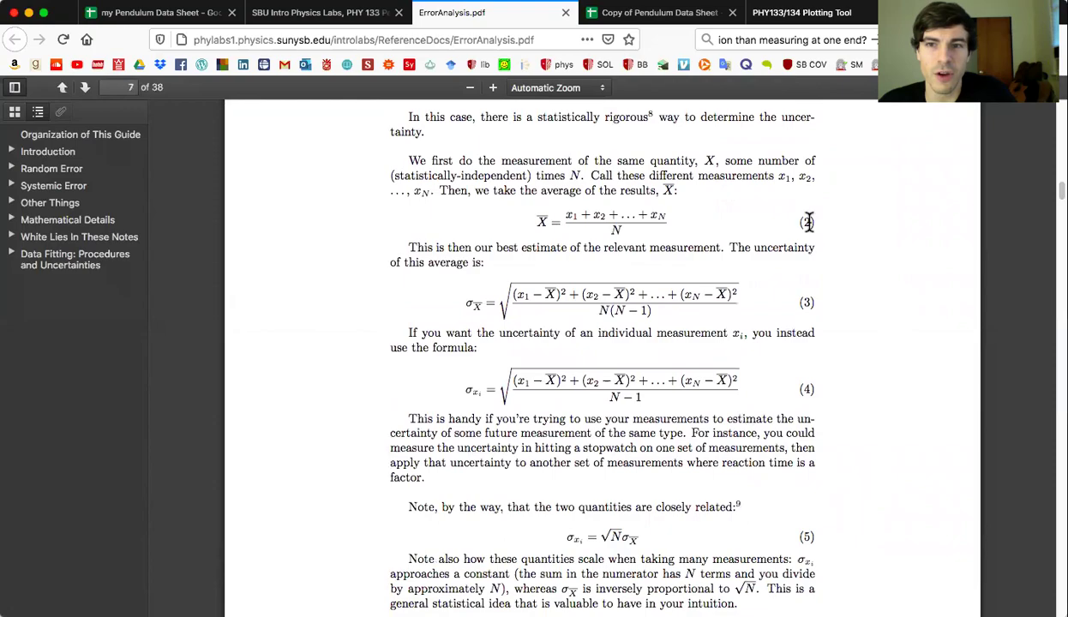
{"action": "scroll", "coordinate": [820, 274], "scroll_direction": "up", "scroll_amount": 10}
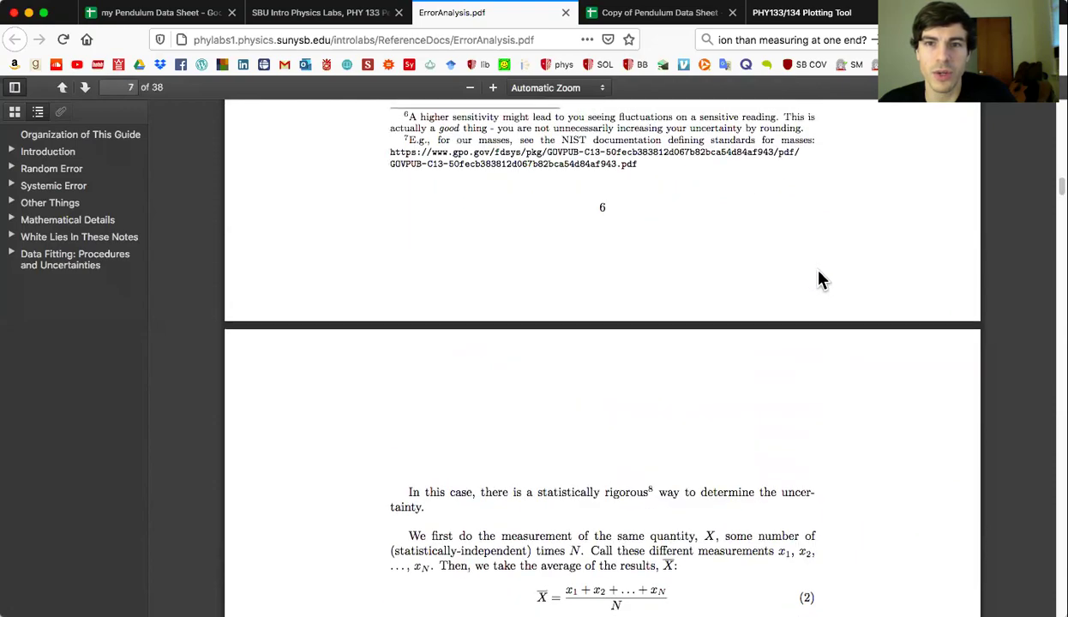
{"action": "scroll", "coordinate": [819, 281], "scroll_direction": "up", "scroll_amount": 9}
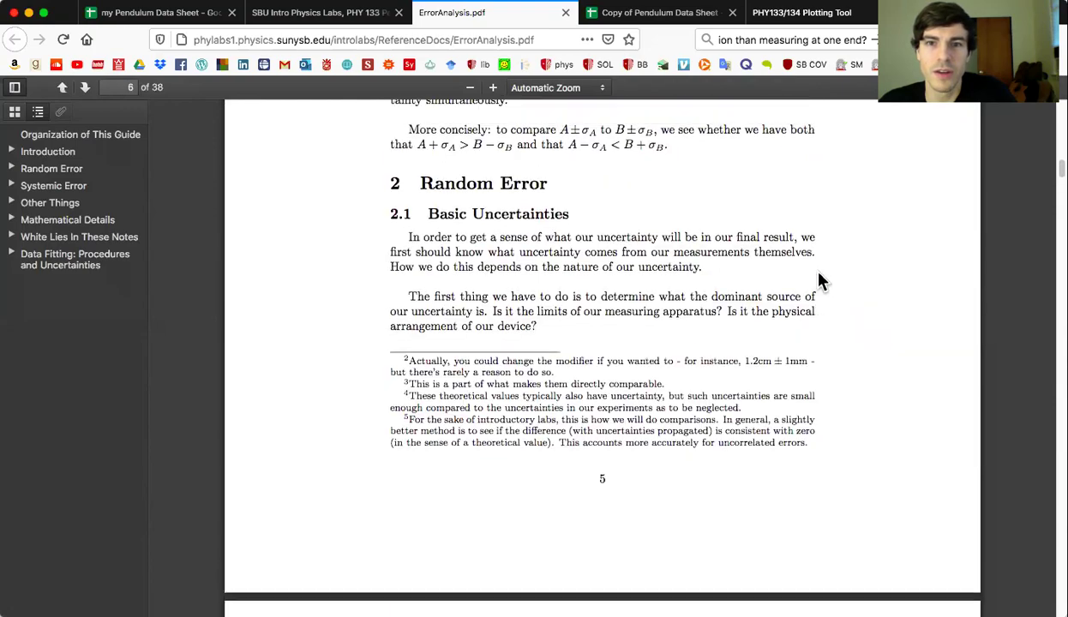
{"action": "scroll", "coordinate": [816, 286], "scroll_direction": "down", "scroll_amount": 20}
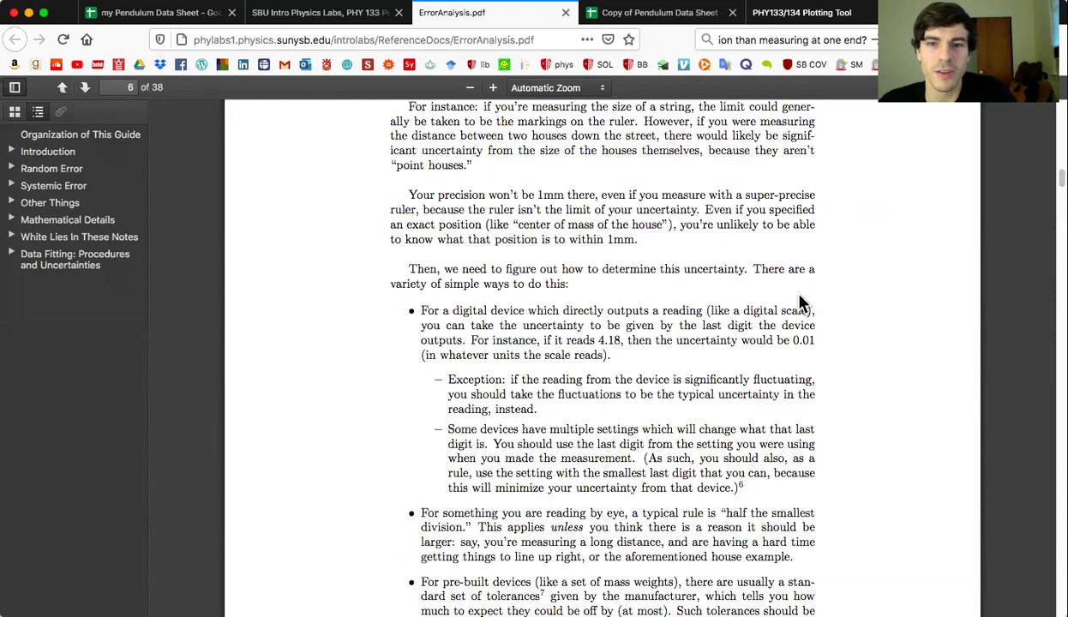
{"action": "scroll", "coordinate": [795, 300], "scroll_direction": "down", "scroll_amount": 12}
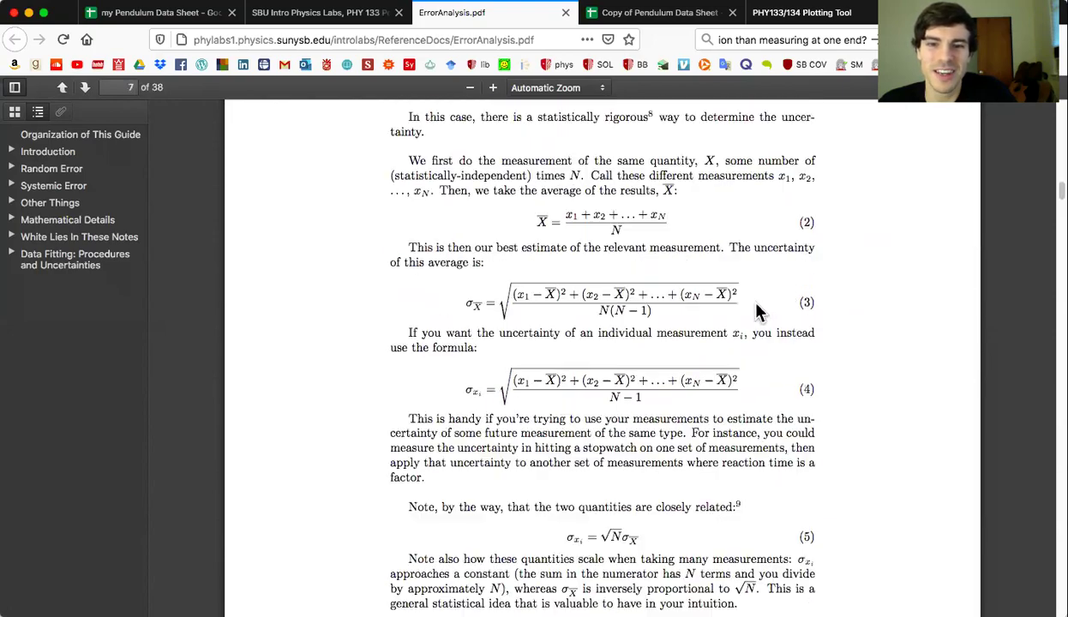
{"action": "scroll", "coordinate": [781, 328], "scroll_direction": "down", "scroll_amount": 15}
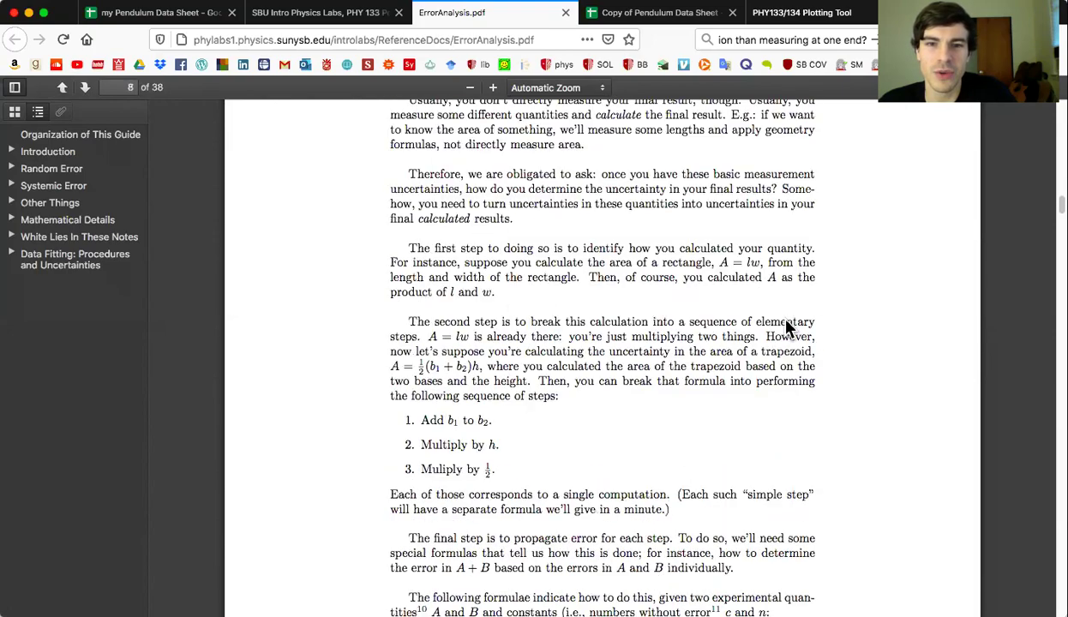
{"action": "scroll", "coordinate": [786, 329], "scroll_direction": "down", "scroll_amount": 8}
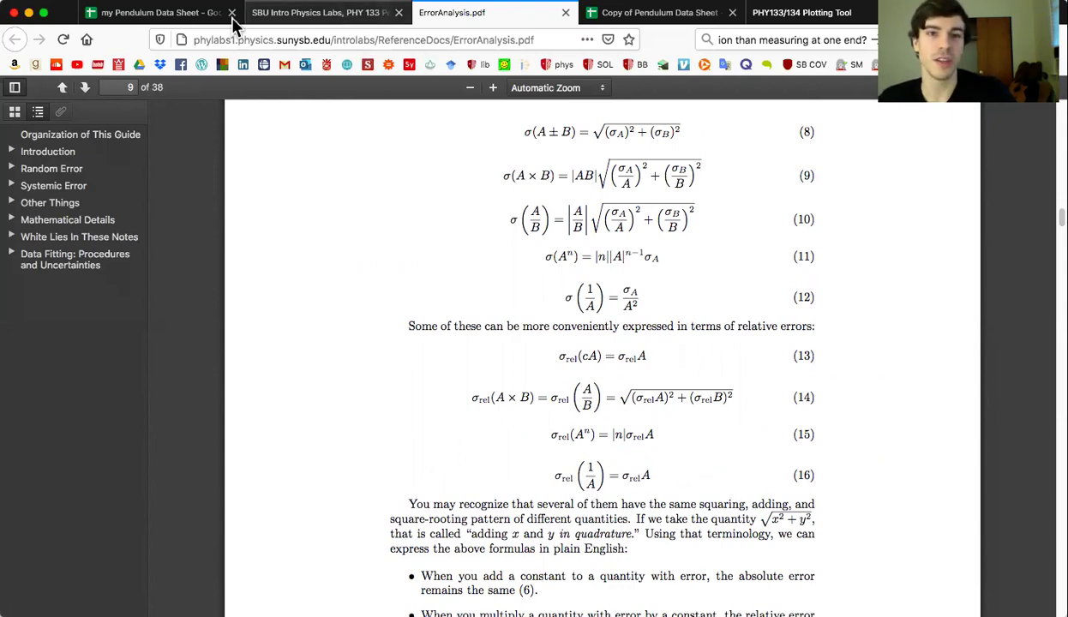
{"action": "left_click", "coordinate": [651, 12]}
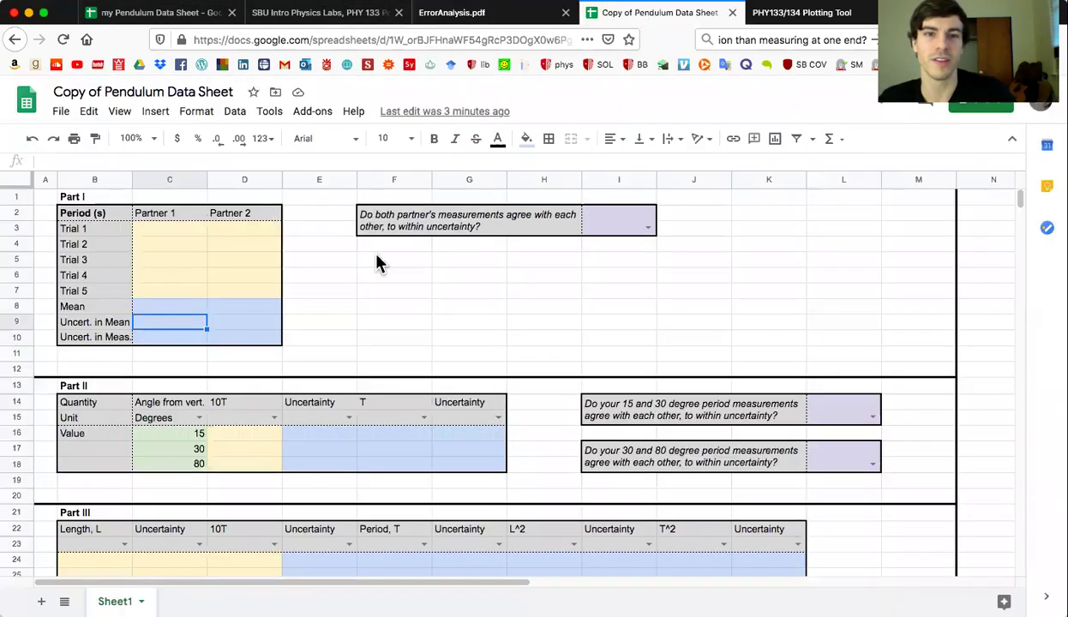
{"action": "left_click", "coordinate": [162, 339]}
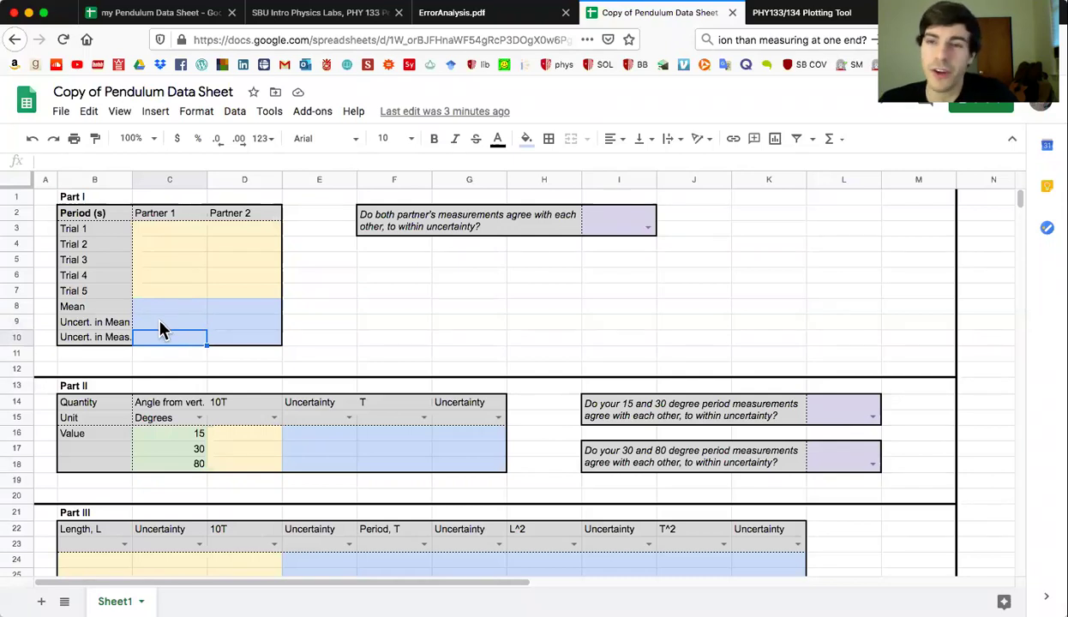
{"action": "left_click", "coordinate": [171, 324]}
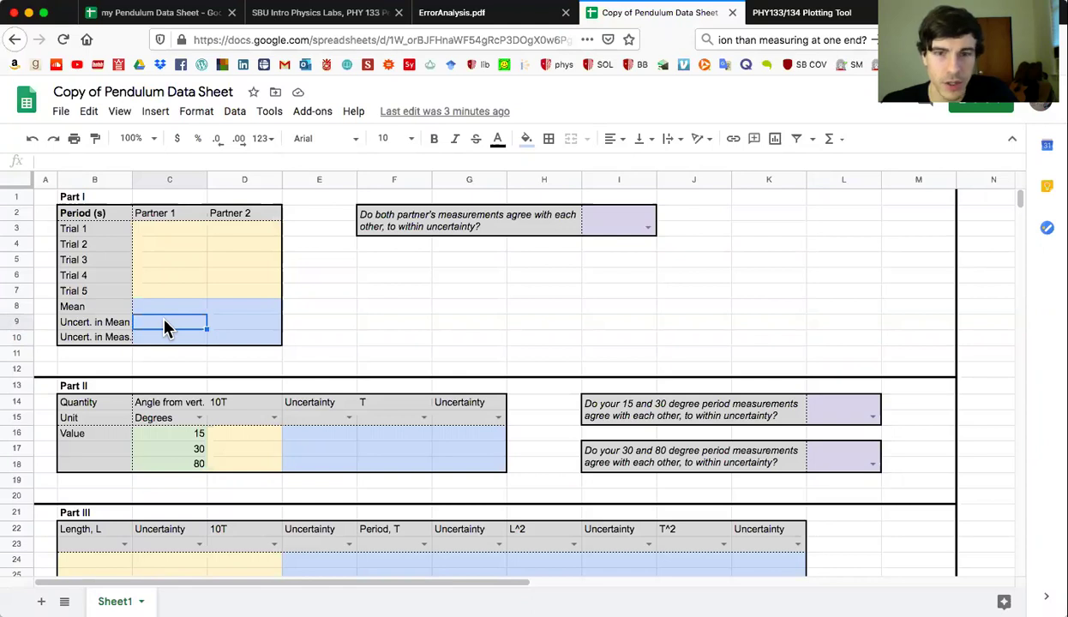
{"action": "left_click", "coordinate": [171, 338]}
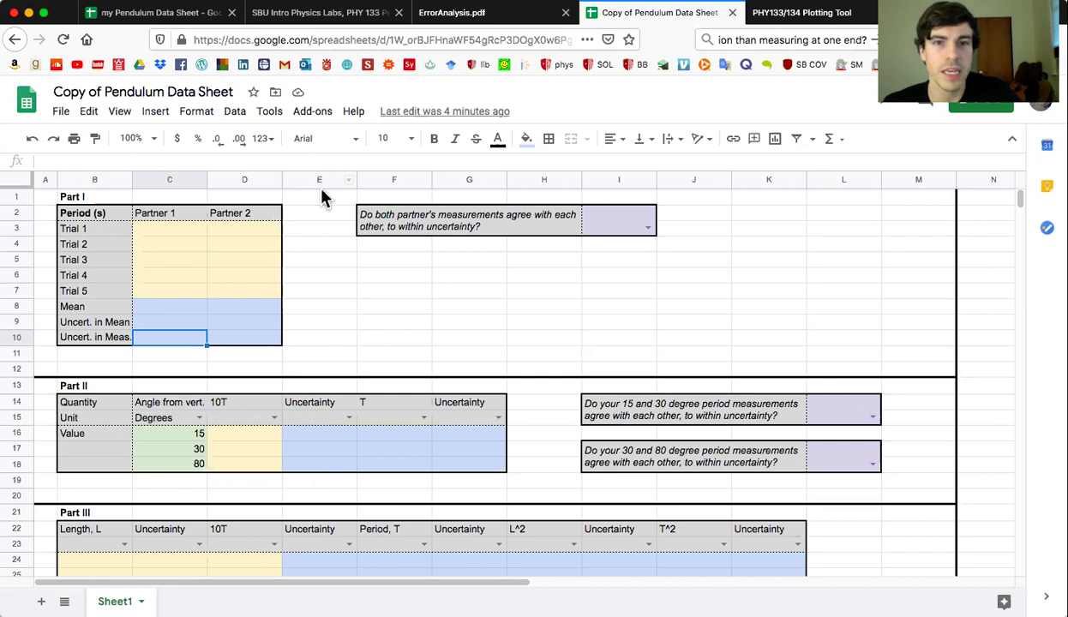
{"action": "scroll", "coordinate": [362, 345], "scroll_direction": "down", "scroll_amount": 5}
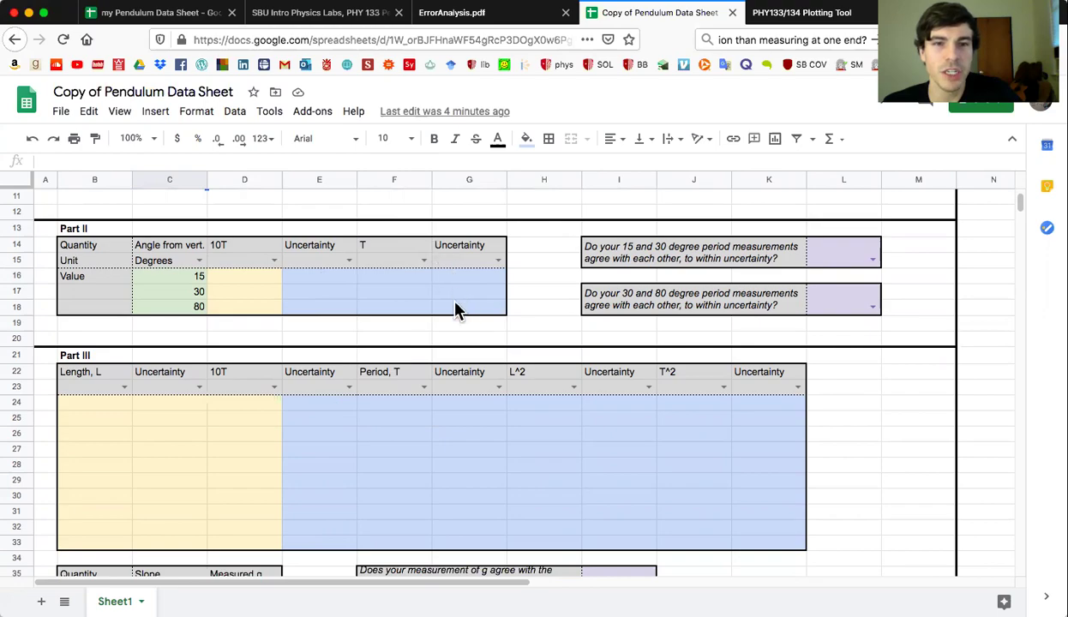
Return to the Pendulum manual's Analysis section covering Parts I–III calculations and plots
{"action": "left_click", "coordinate": [287, 13]}
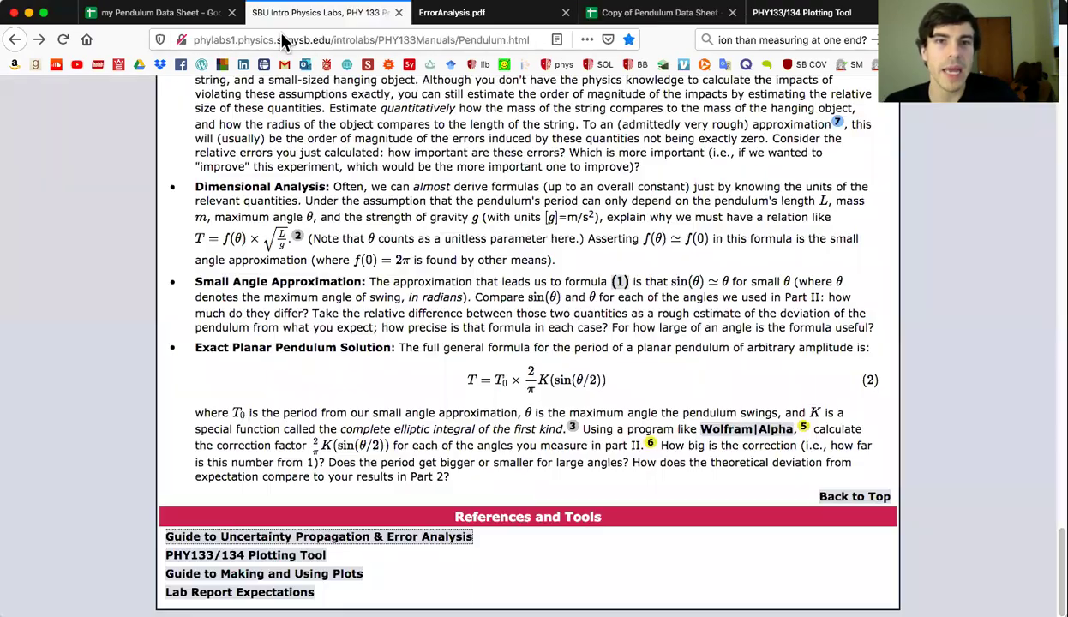
{"action": "scroll", "coordinate": [317, 264], "scroll_direction": "up", "scroll_amount": 10}
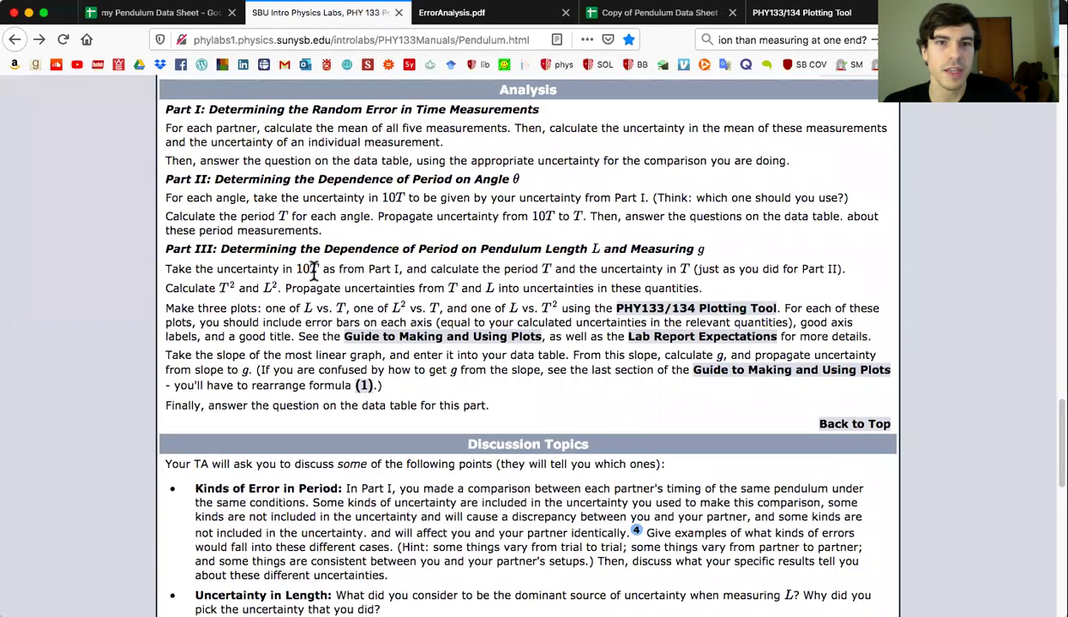
{"action": "scroll", "coordinate": [304, 285], "scroll_direction": "up", "scroll_amount": 1}
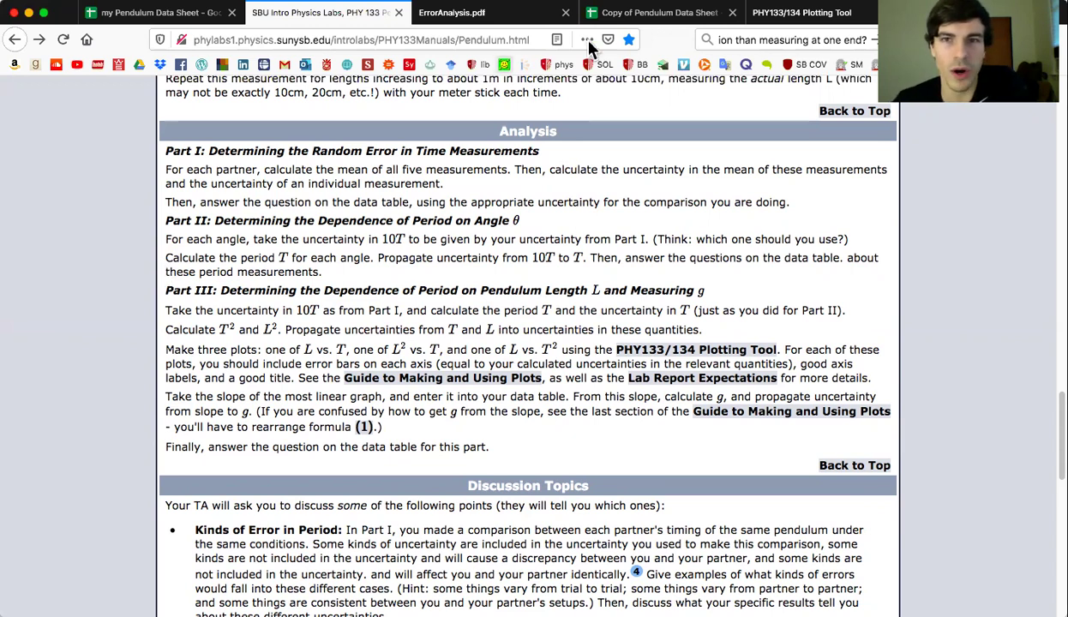
Switch back to the Copy of Pendulum Data Sheet tab
{"action": "left_click", "coordinate": [679, 17]}
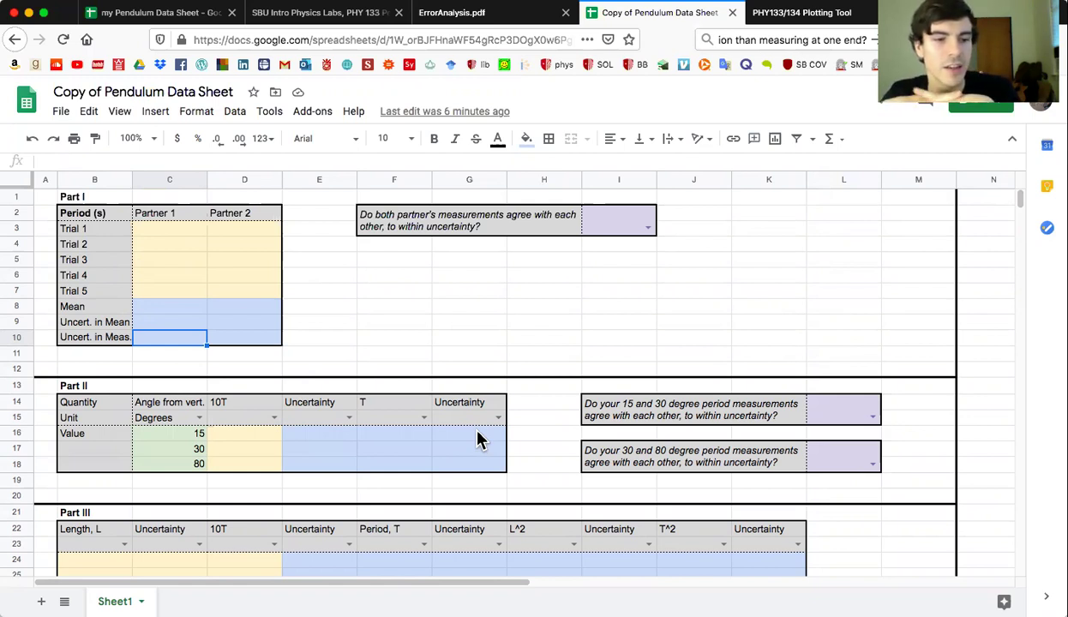
Switch to the ErrorAnalysis.pdf tab showing page 9's error-propagation formulas (8)–(16)
{"action": "left_click", "coordinate": [485, 24]}
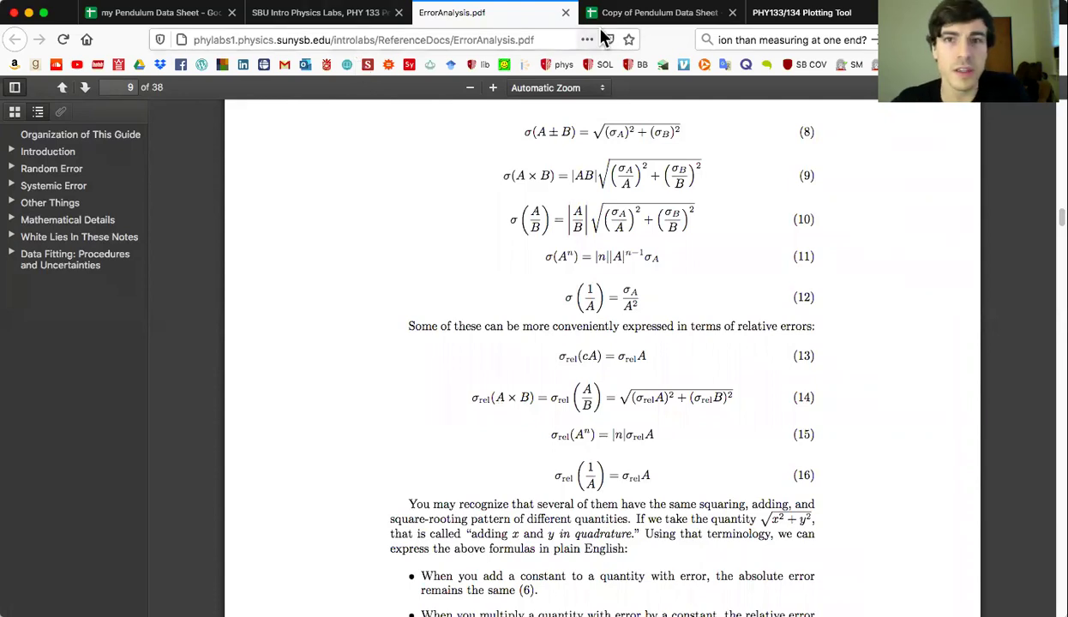
{"action": "left_click", "coordinate": [630, 14]}
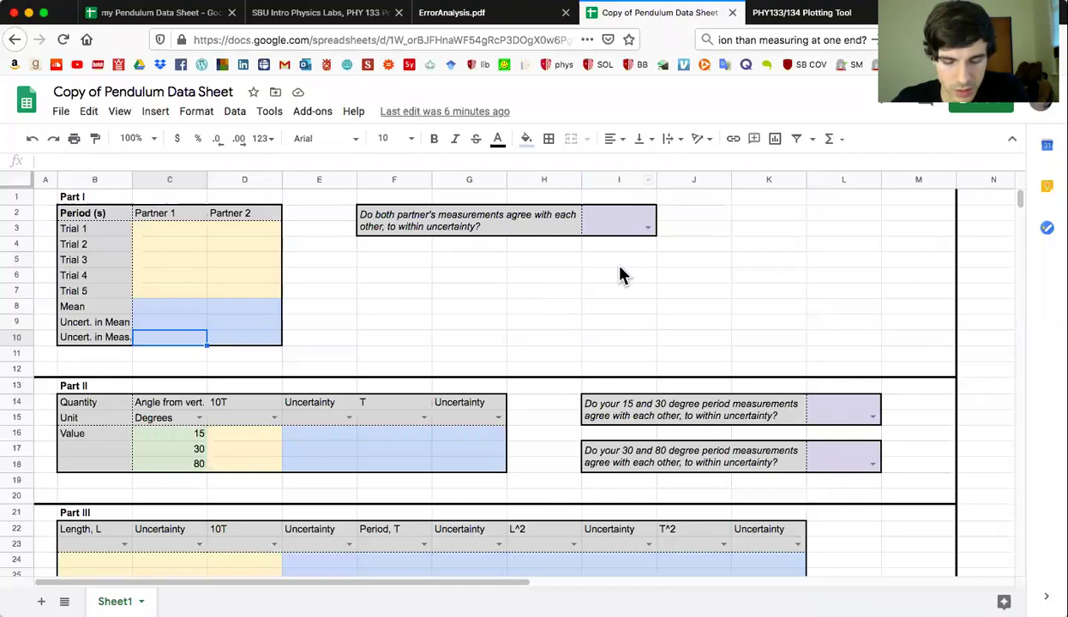
{"action": "scroll", "coordinate": [595, 484], "scroll_direction": "down", "scroll_amount": 1}
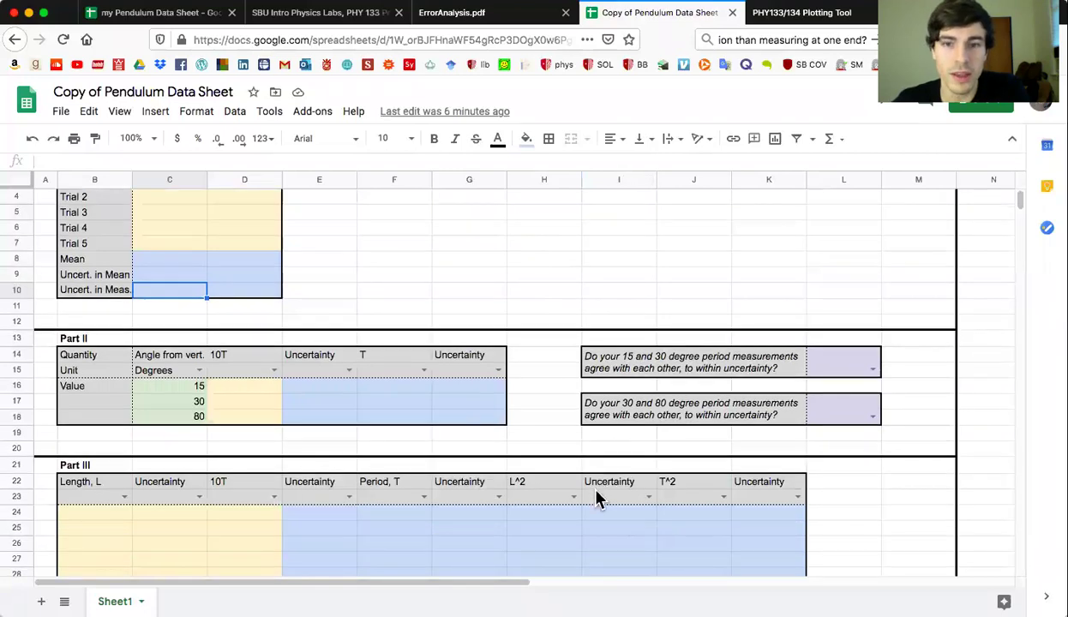
{"action": "scroll", "coordinate": [597, 500], "scroll_direction": "down", "scroll_amount": 1}
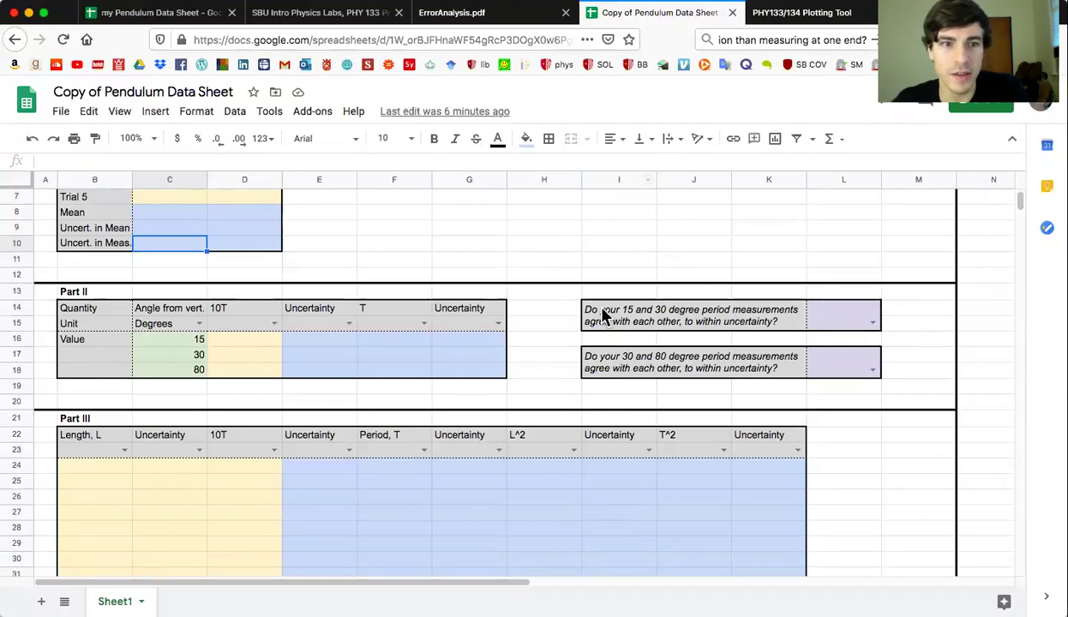
{"action": "left_click", "coordinate": [617, 468]}
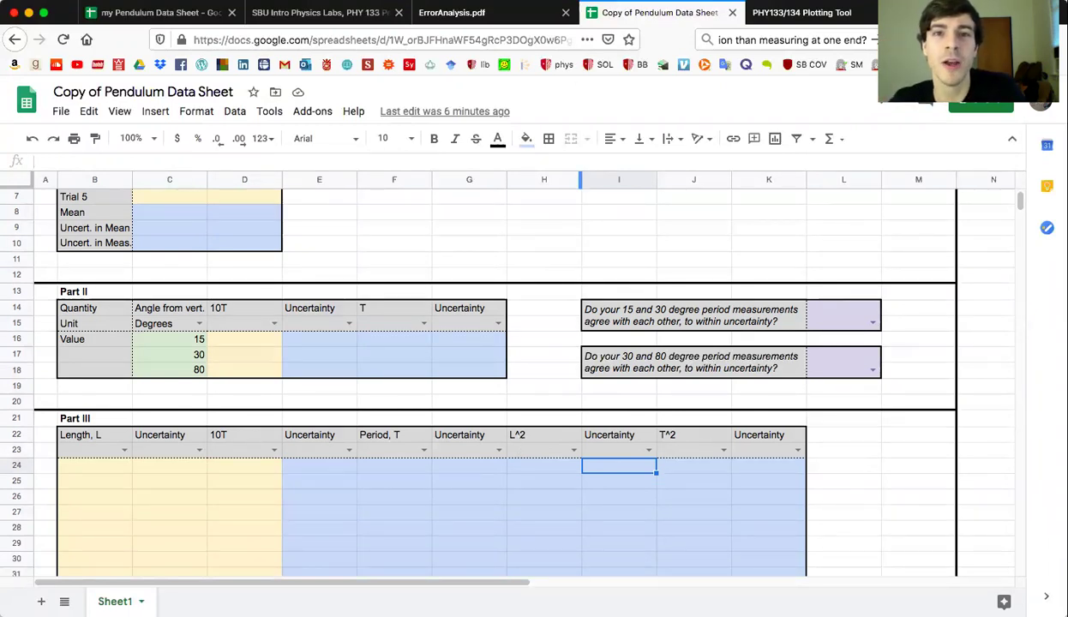
{"action": "left_click", "coordinate": [517, 17]}
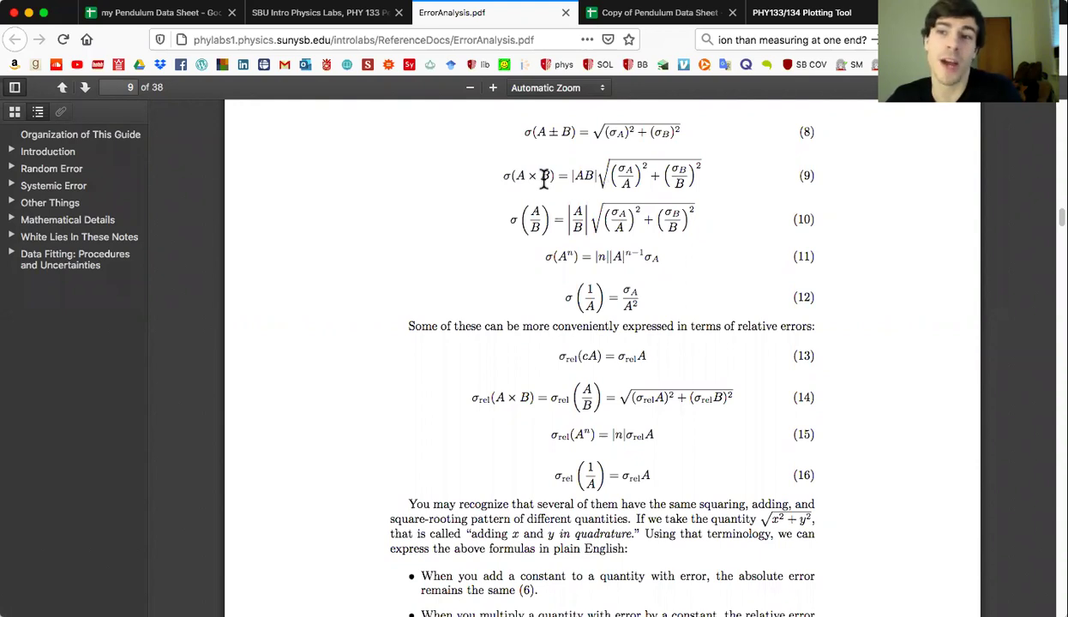
Return to the Pendulum manual via the data sheet and highlight 'L vs. T, L² vs. T and L vs. T²'
{"action": "left_click", "coordinate": [639, 20]}
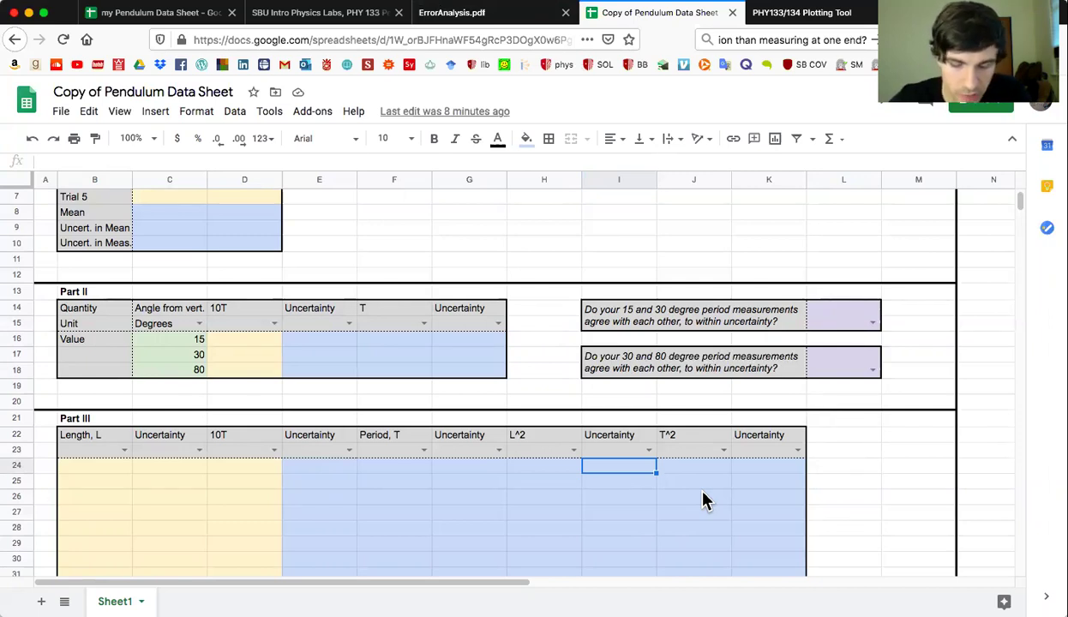
{"action": "left_click", "coordinate": [327, 19]}
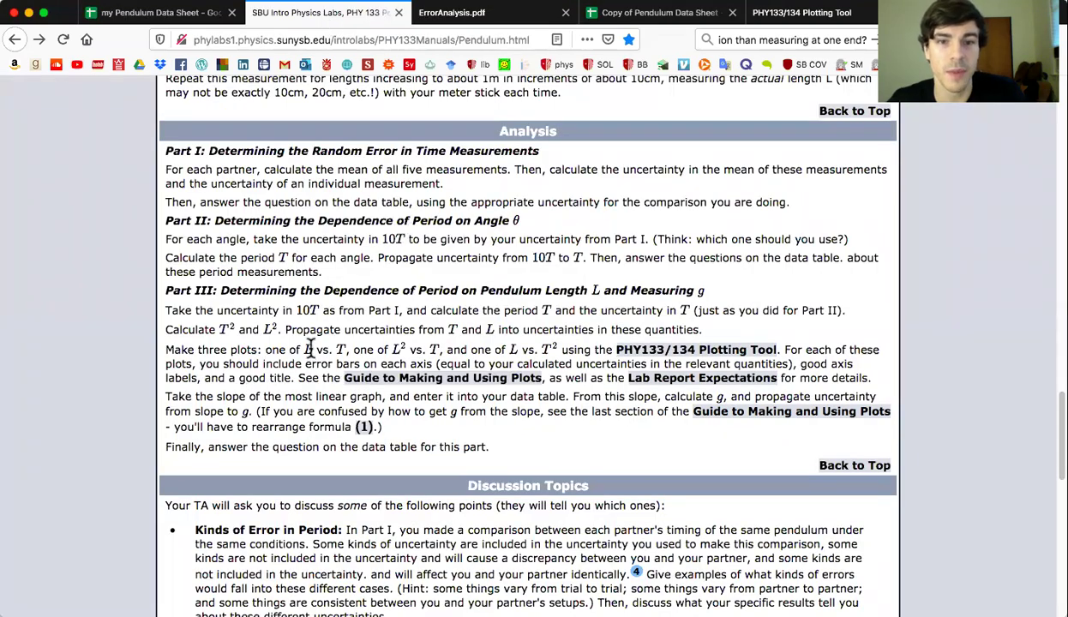
{"action": "left_click_drag", "start_coordinate": [300, 348], "coordinate": [557, 347]}
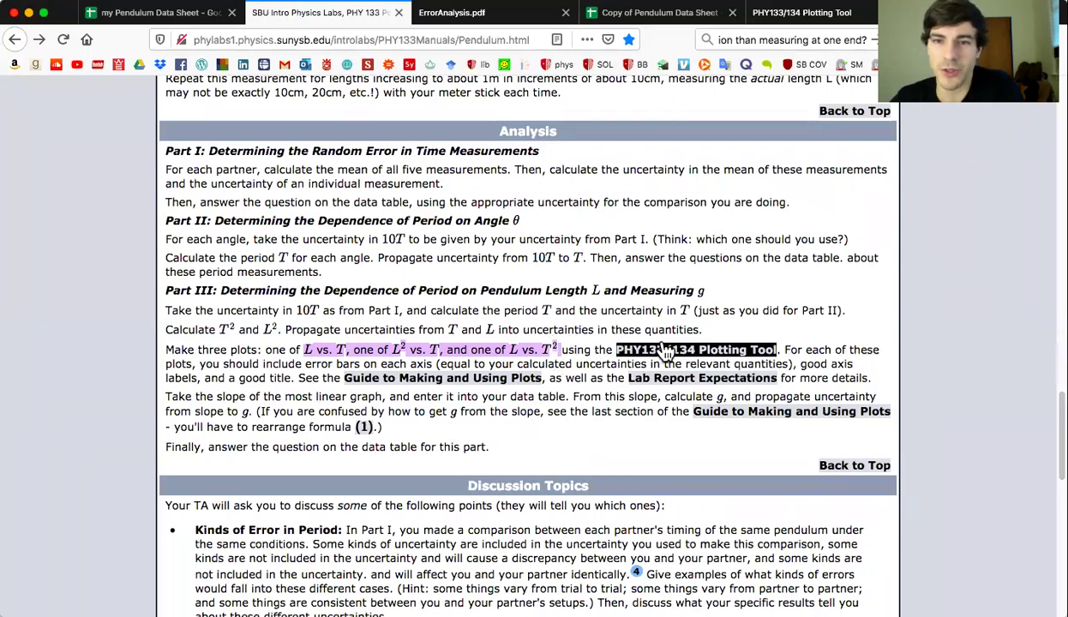
Glance at the Plotting Tool, then highlight the manual's instruction to take the most linear graph's slope
{"action": "left_click", "coordinate": [773, 19]}
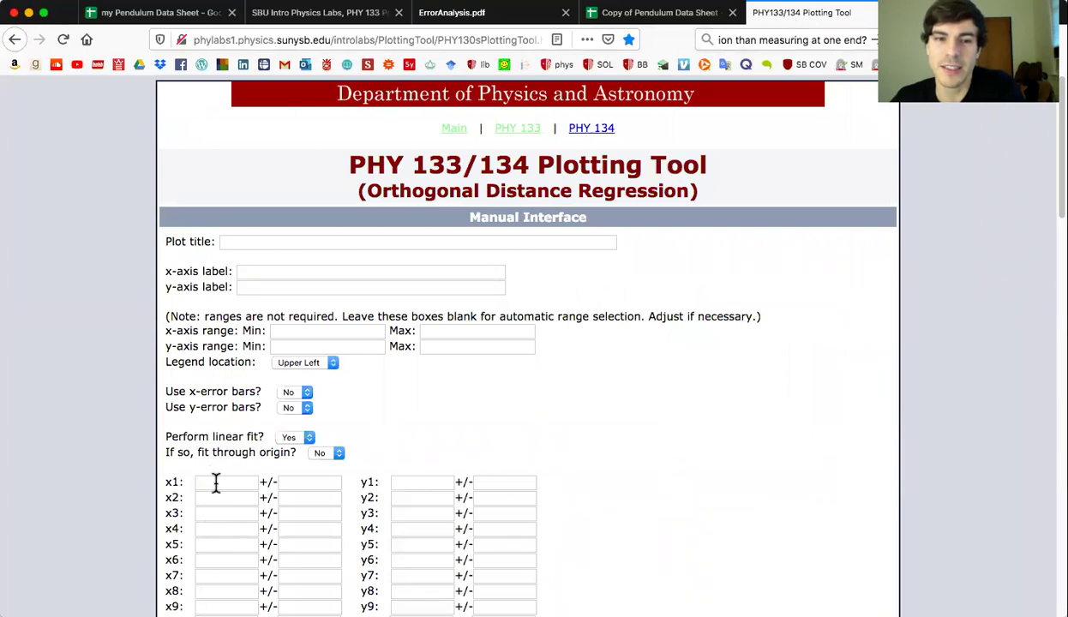
{"action": "left_click", "coordinate": [386, 19]}
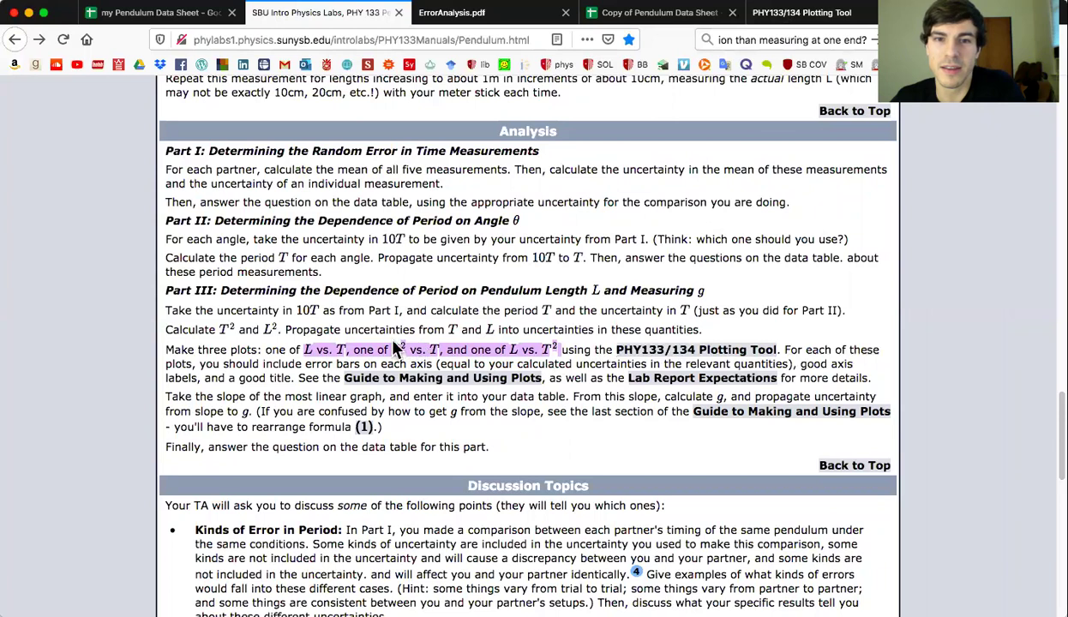
{"action": "left_click", "coordinate": [366, 347]}
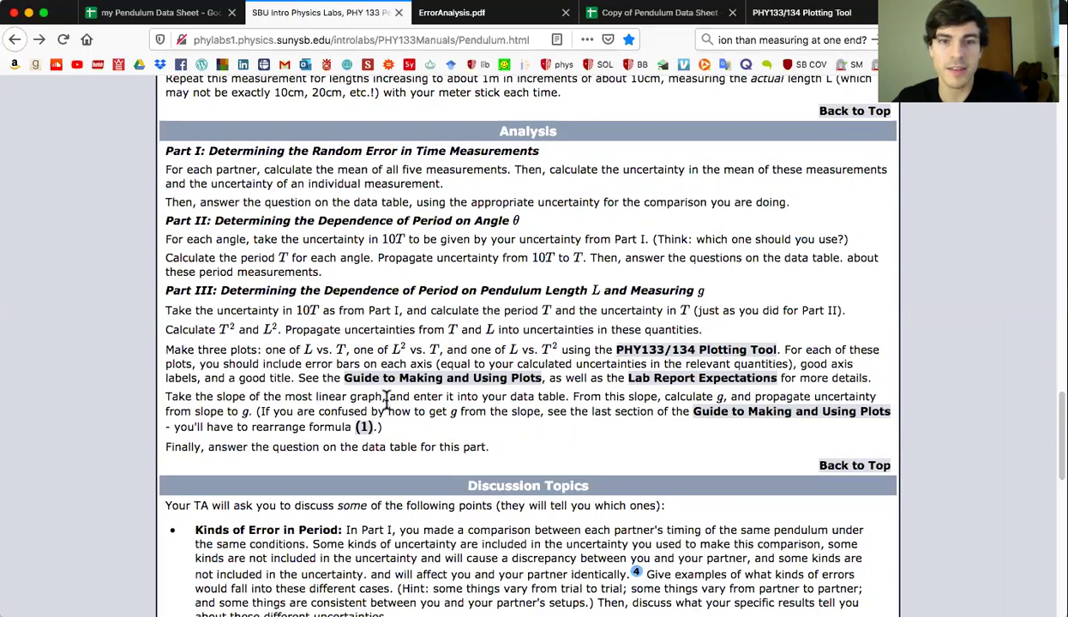
{"action": "left_click_drag", "start_coordinate": [382, 397], "coordinate": [163, 385]}
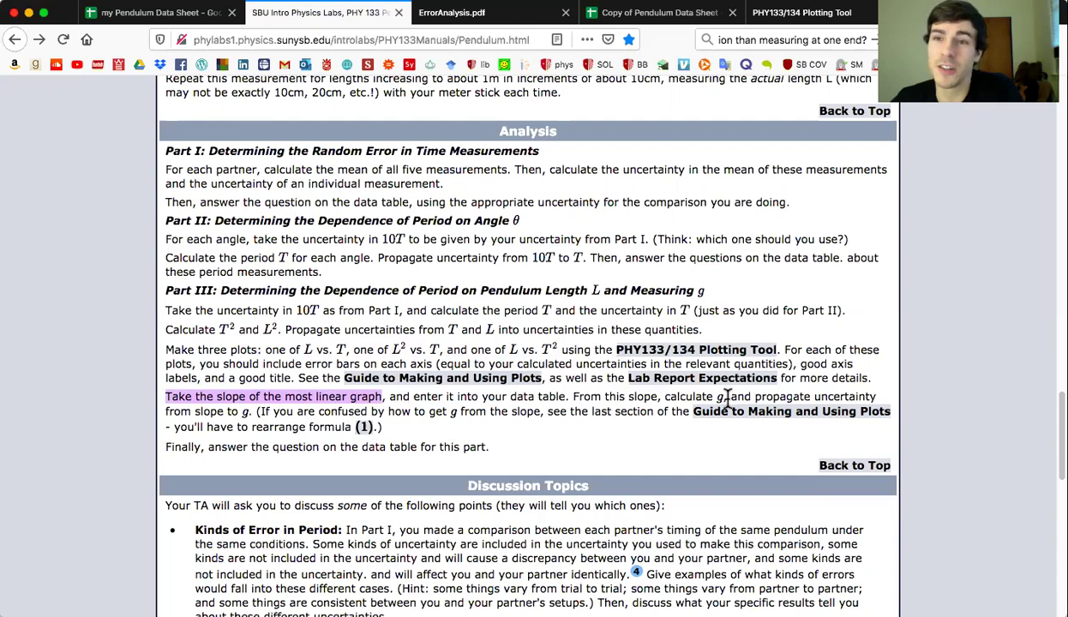
Scroll up the manual to the pendulum diagram and the period formula T = 2π√(L/g)
{"action": "scroll", "coordinate": [708, 394], "scroll_direction": "up", "scroll_amount": 15}
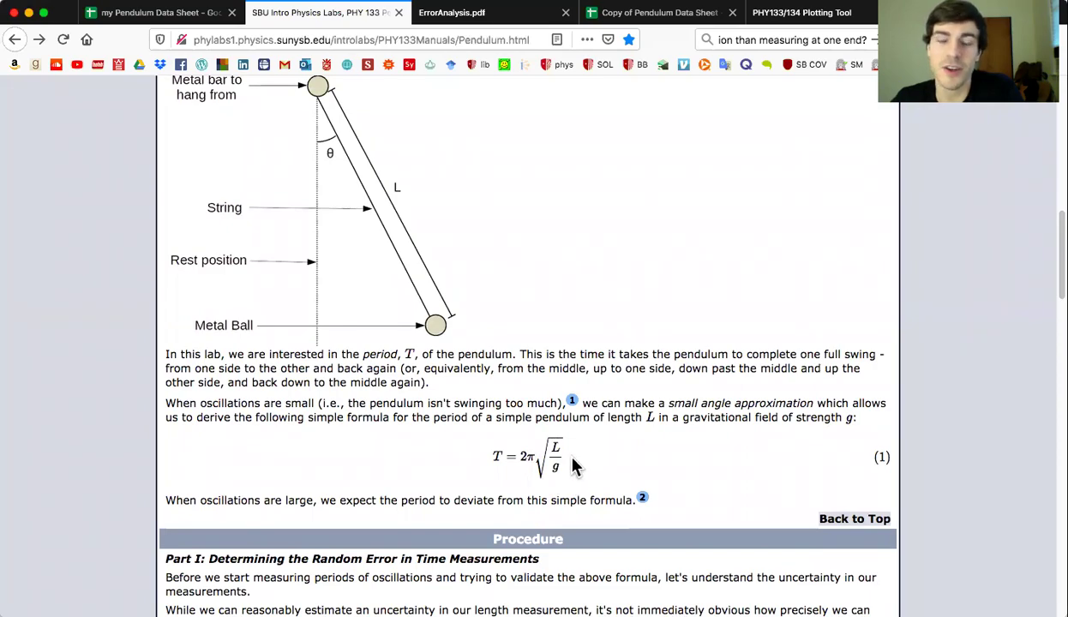
{"action": "scroll", "coordinate": [565, 458], "scroll_direction": "down", "scroll_amount": 15}
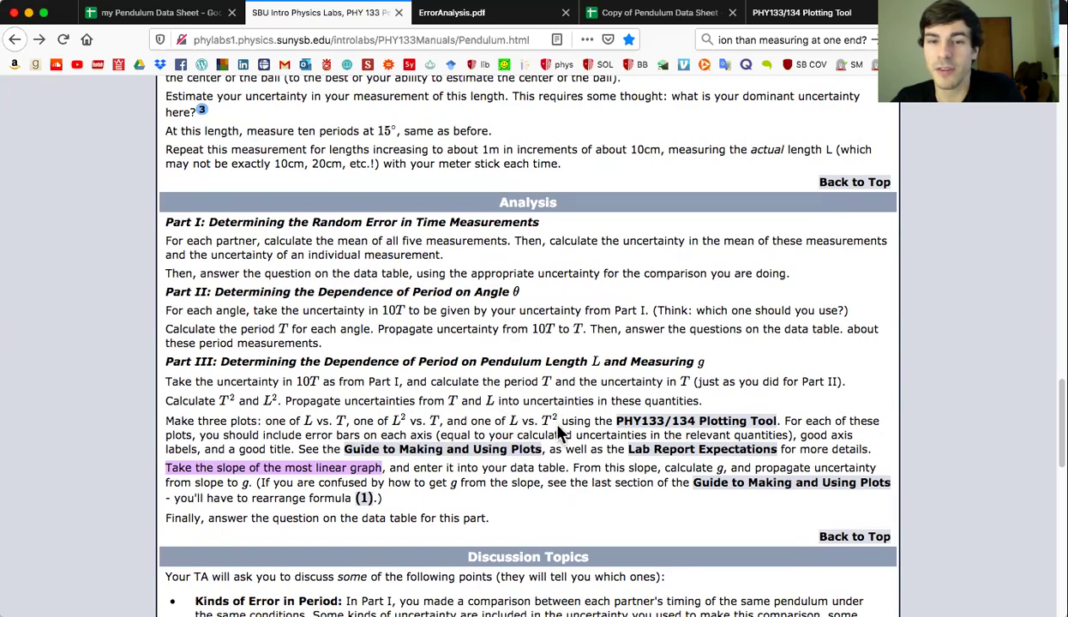
{"action": "scroll", "coordinate": [557, 431], "scroll_direction": "up", "scroll_amount": 10}
{"action": "scroll", "coordinate": [556, 428], "scroll_direction": "up", "scroll_amount": 6}
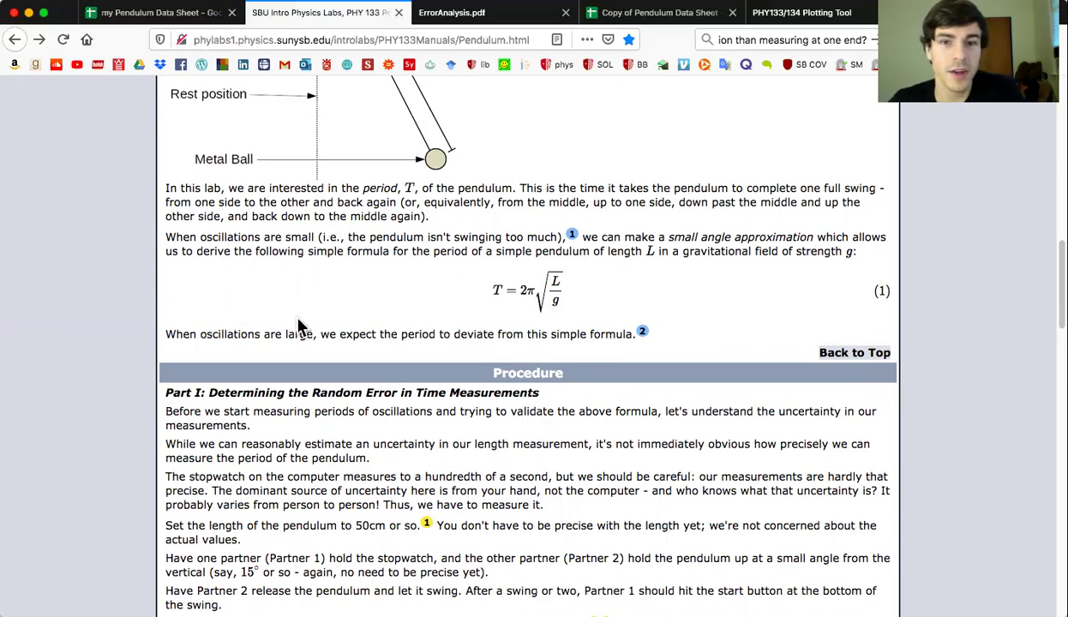
Scroll down past the Analysis section to the Discussion Topics list
{"action": "scroll", "coordinate": [298, 313], "scroll_direction": "down", "scroll_amount": 1}
{"action": "scroll", "coordinate": [298, 313], "scroll_direction": "down", "scroll_amount": 10}
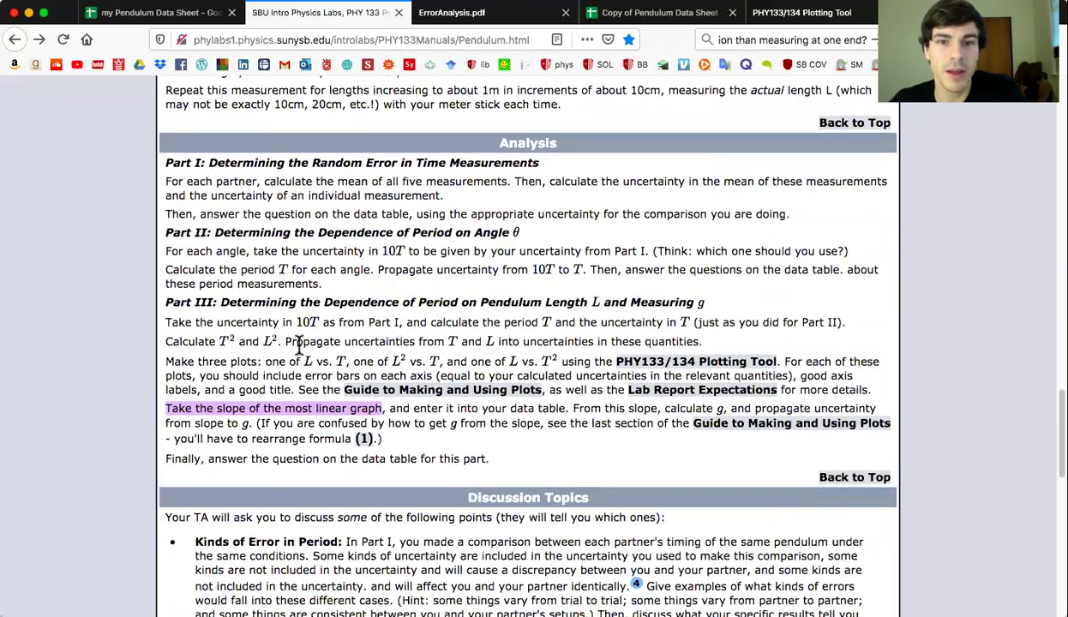
{"action": "scroll", "coordinate": [297, 355], "scroll_direction": "down", "scroll_amount": 5}
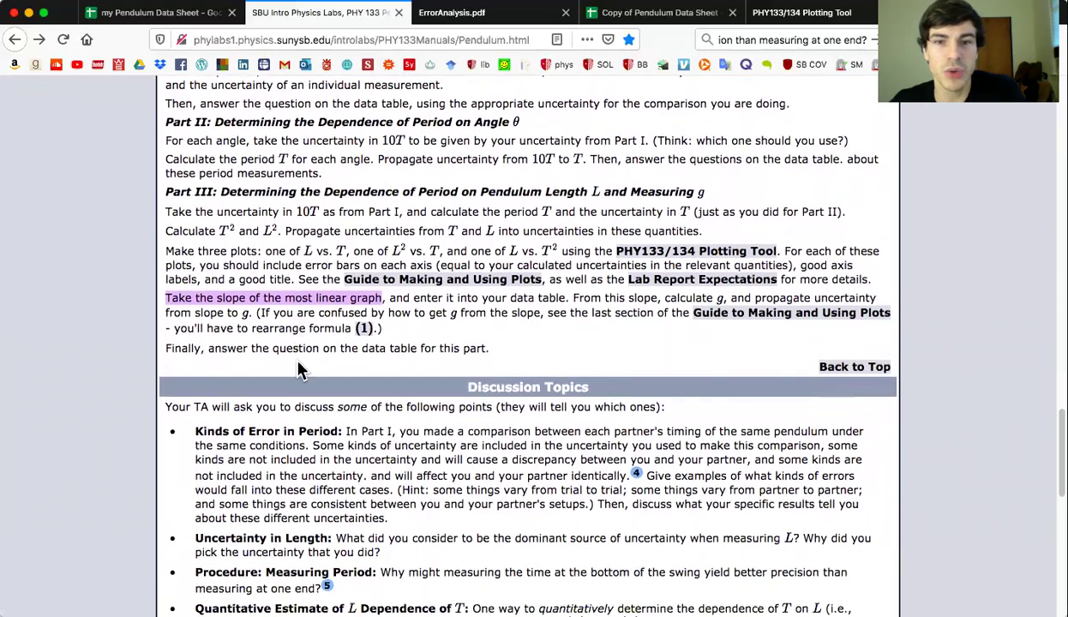
{"action": "scroll", "coordinate": [300, 370], "scroll_direction": "down", "scroll_amount": 7}
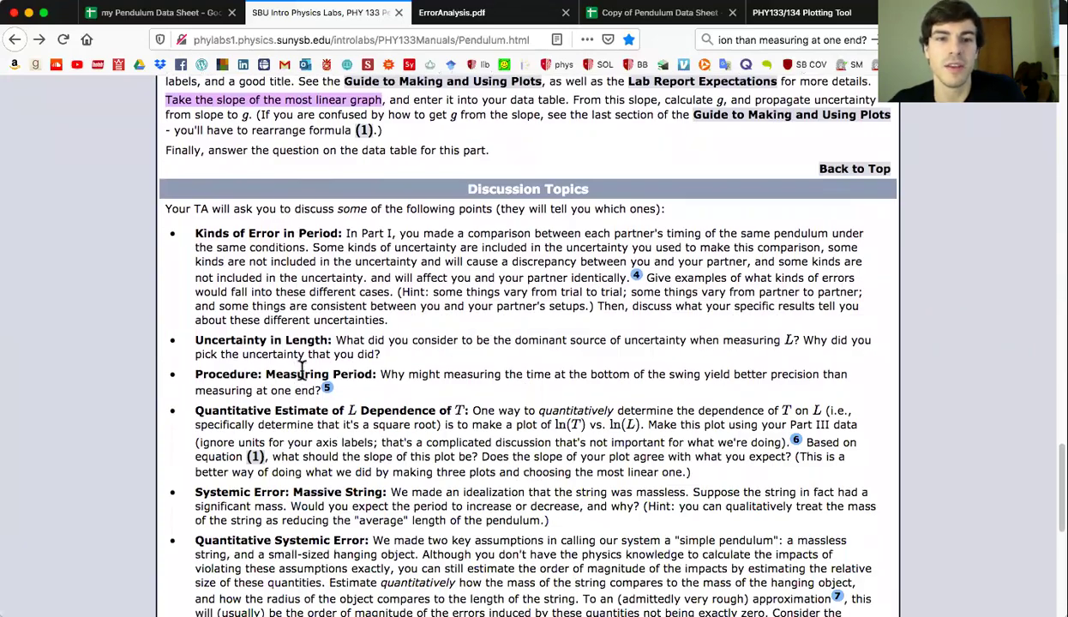